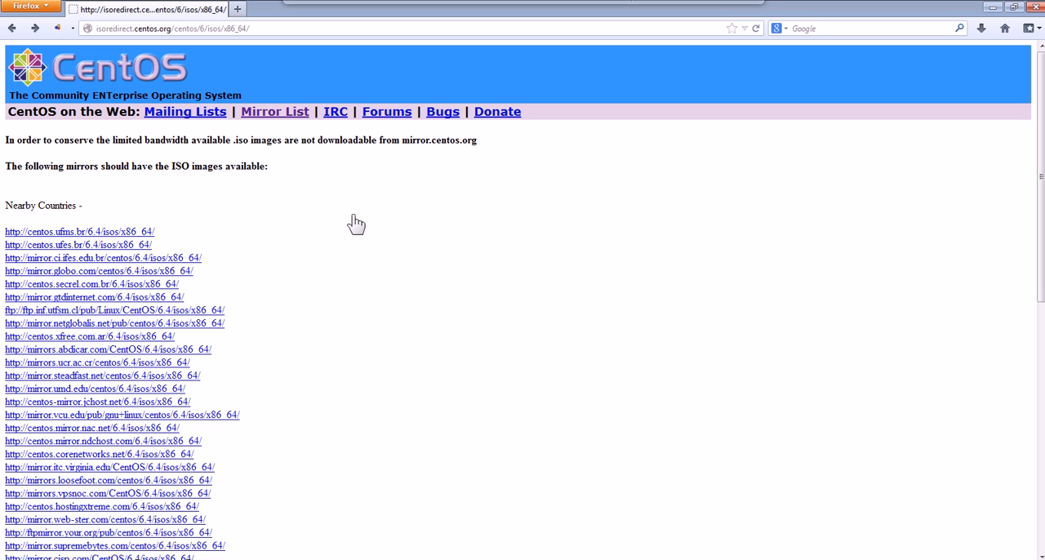
Open the CentOS mirror list and enter the University of South Florida's HTTP mirror.
click(288, 121)
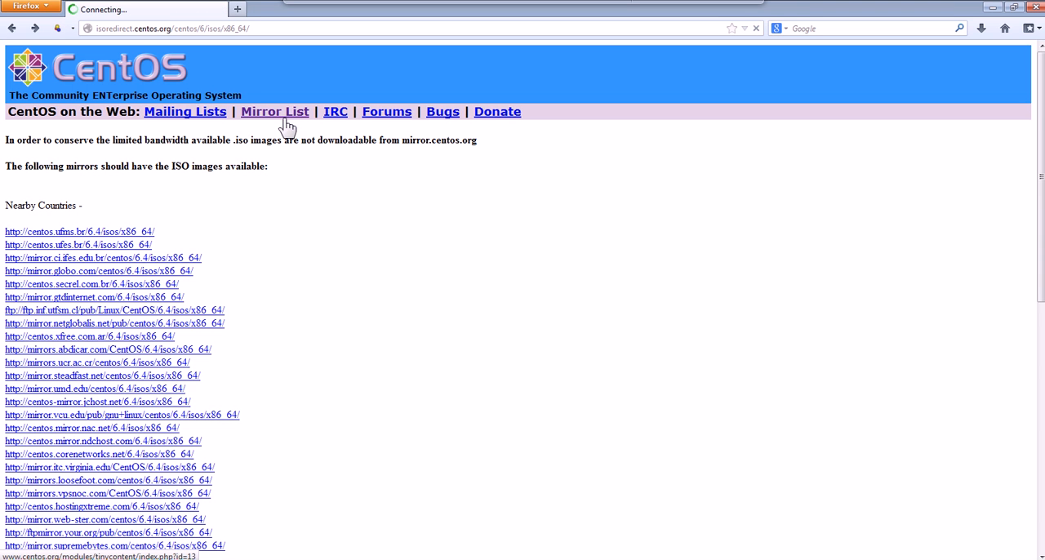
scroll(571, 343, down, 5)
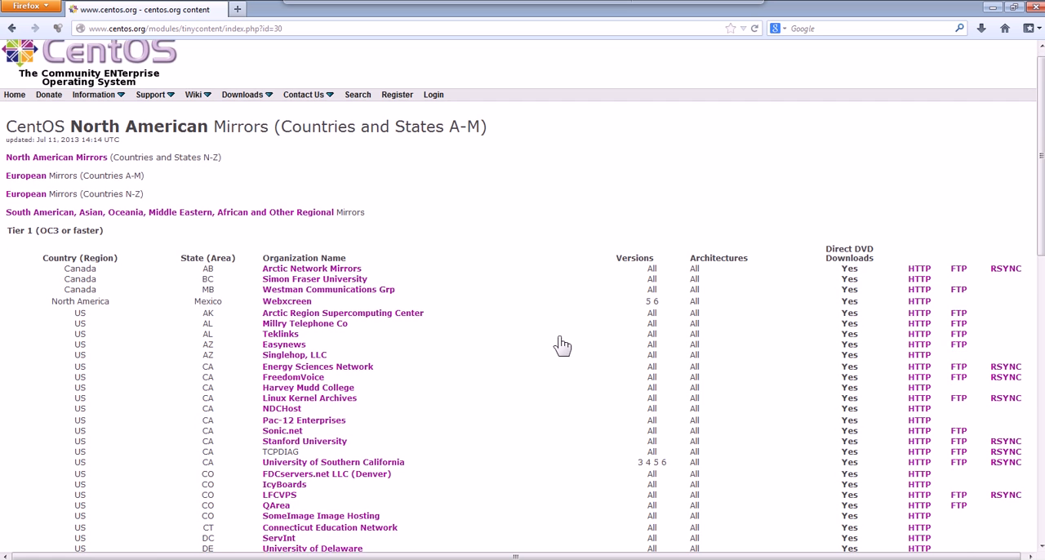
scroll(562, 345, down, 5)
scroll(562, 345, up, 3)
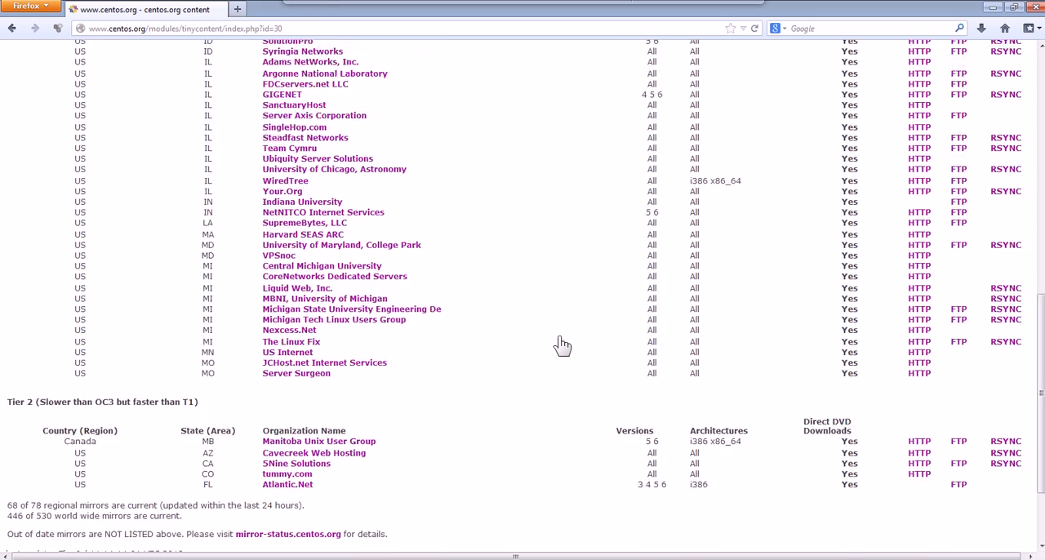
scroll(562, 345, up, 3)
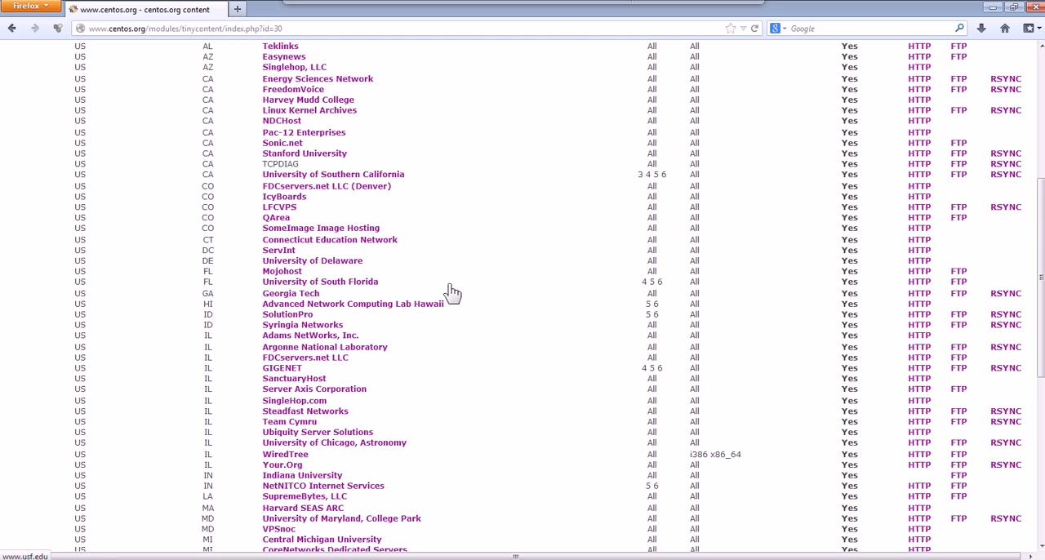
click(919, 282)
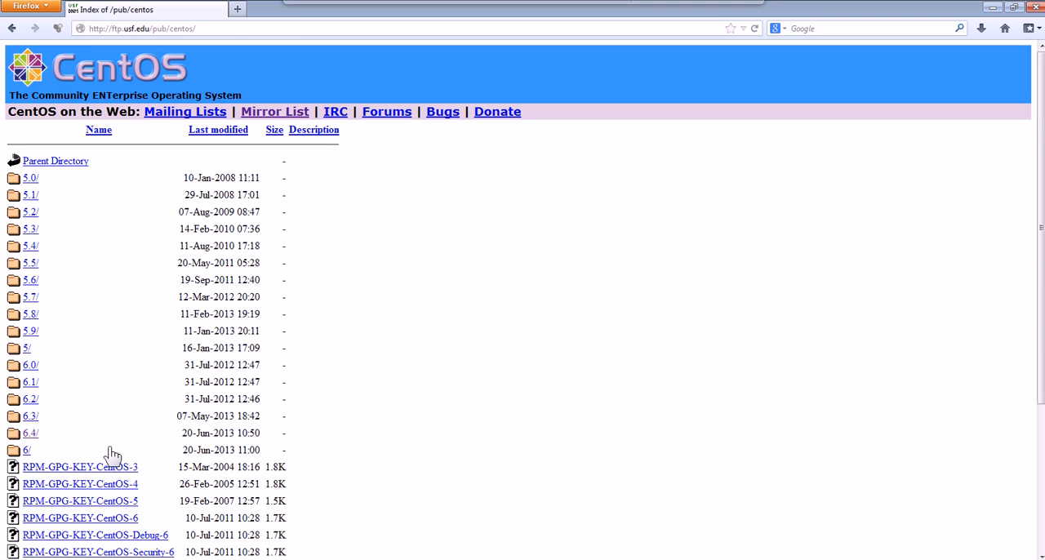
Browse the mirror directory to the 6.4/isos/i386 folder.
click(30, 435)
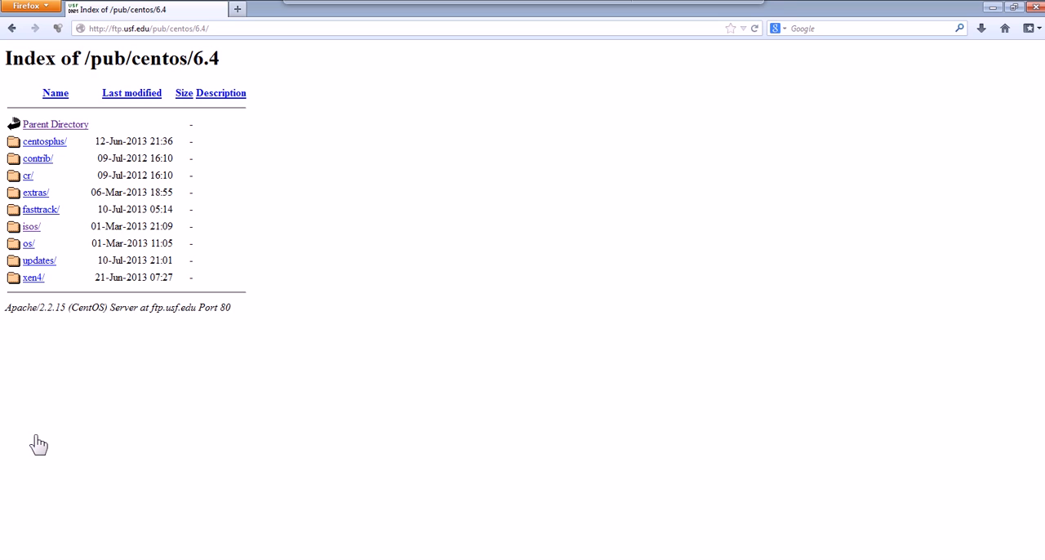
click(35, 232)
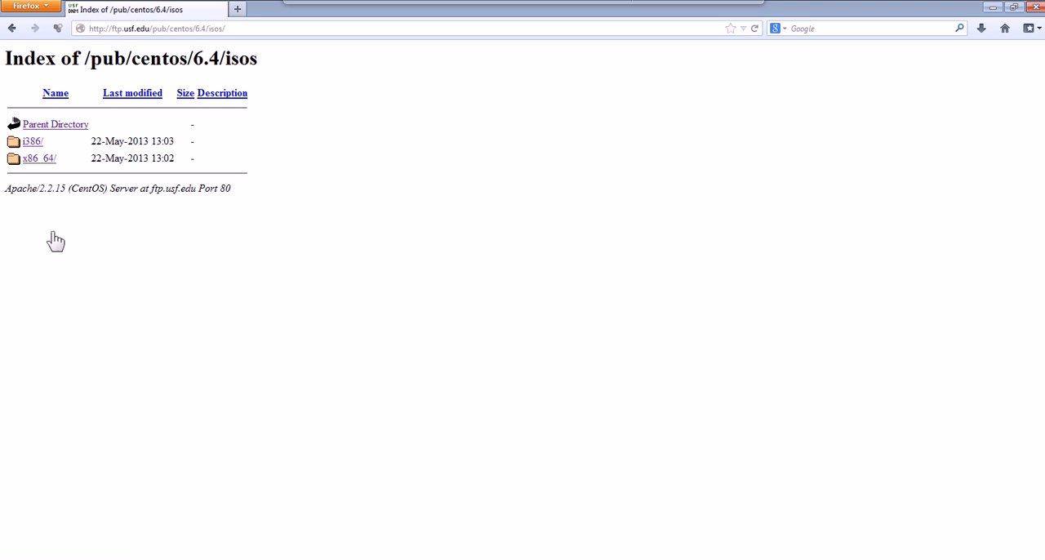
click(33, 142)
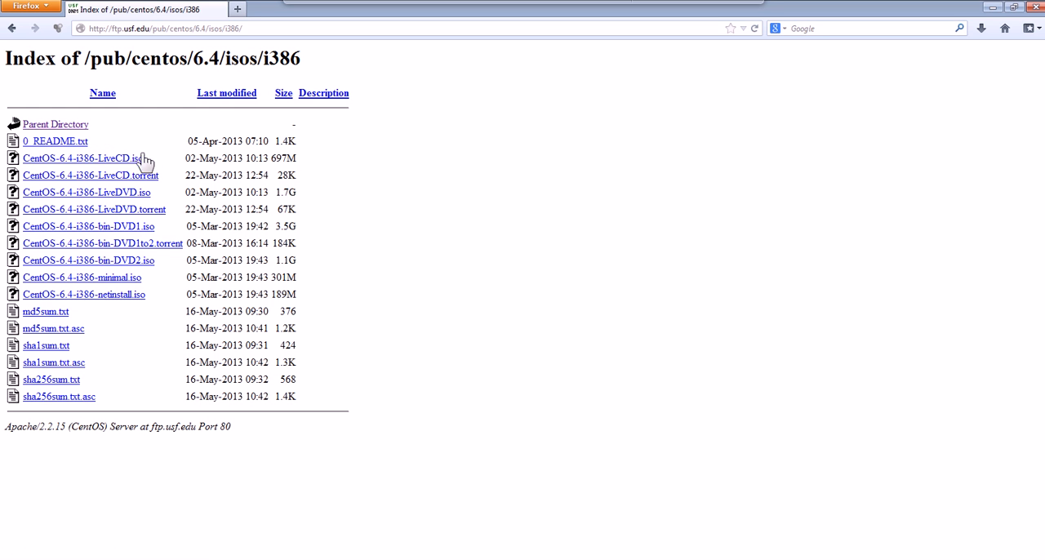
Download CentOS-6.4-i386-bin-DVD1.iso as a saved file and show its download progress.
click(144, 235)
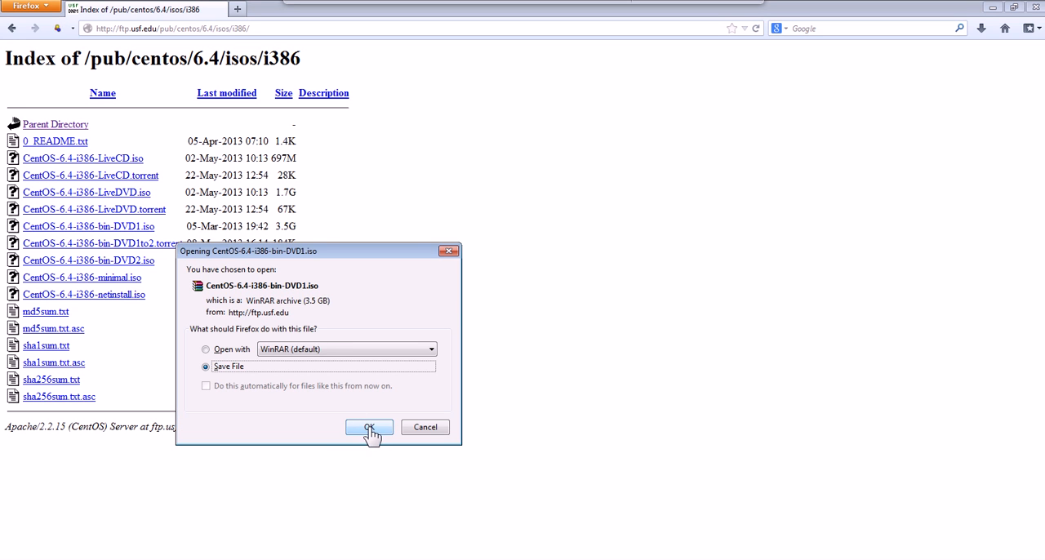
click(369, 429)
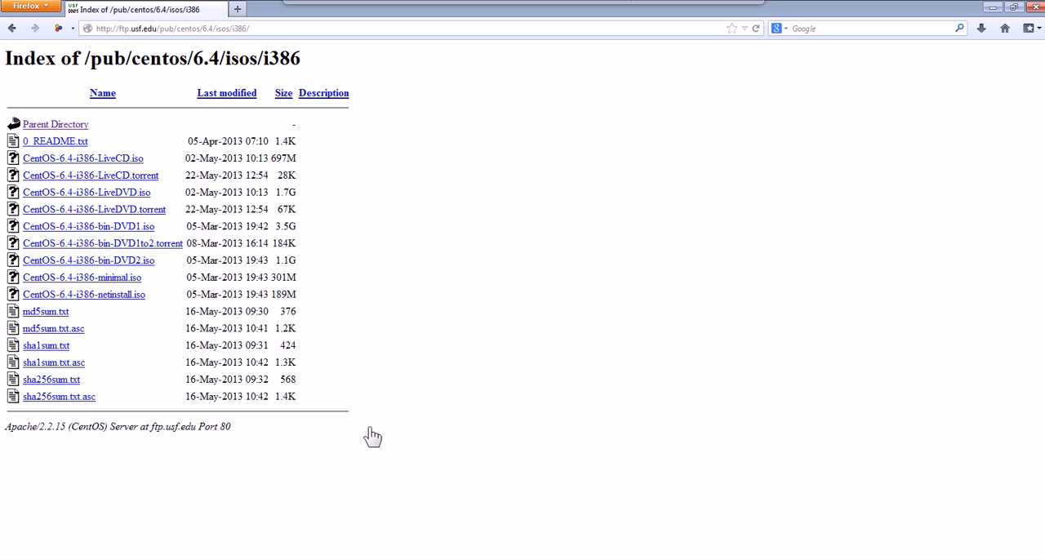
click(981, 29)
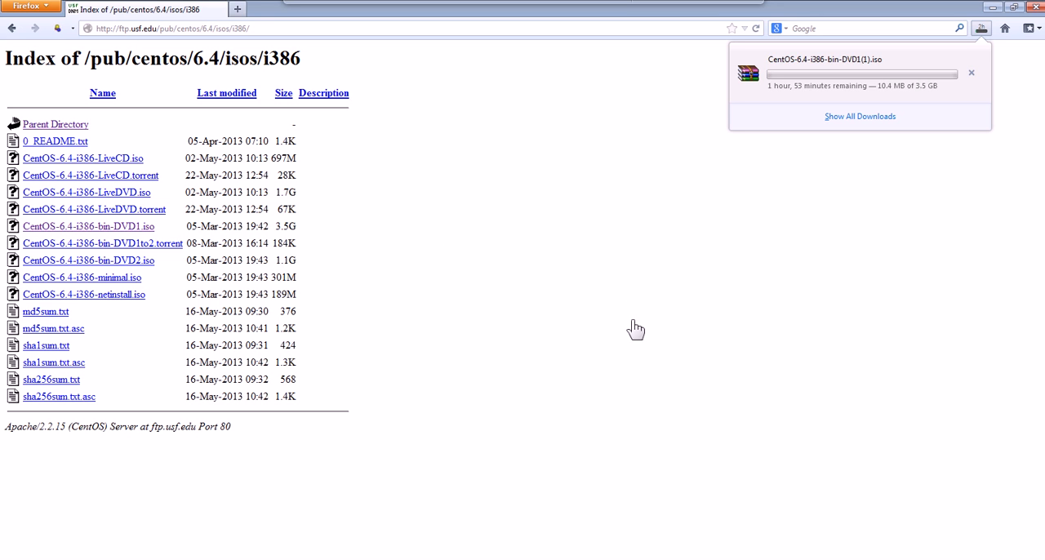
On the VirtualBox downloads page, download VirtualBox 4.2.16 for Windows hosts and the matching Extension Pack for all supported platforms.
key(alt+Tab)
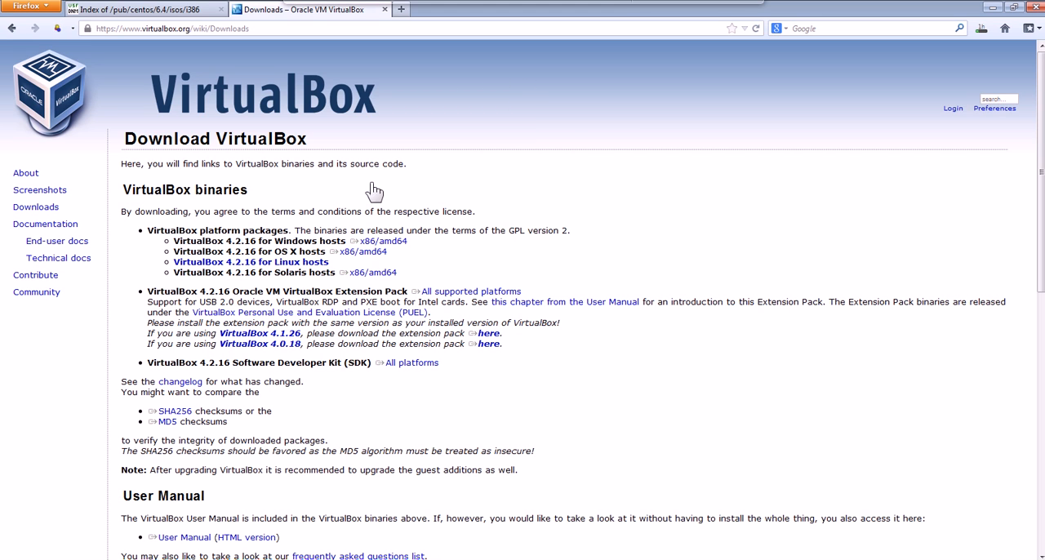
click(404, 243)
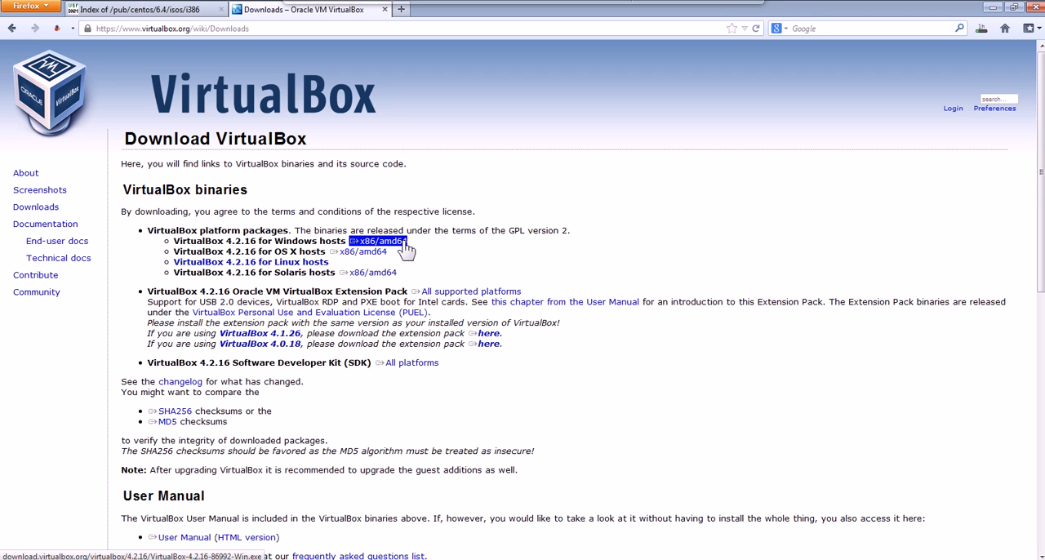
click(376, 344)
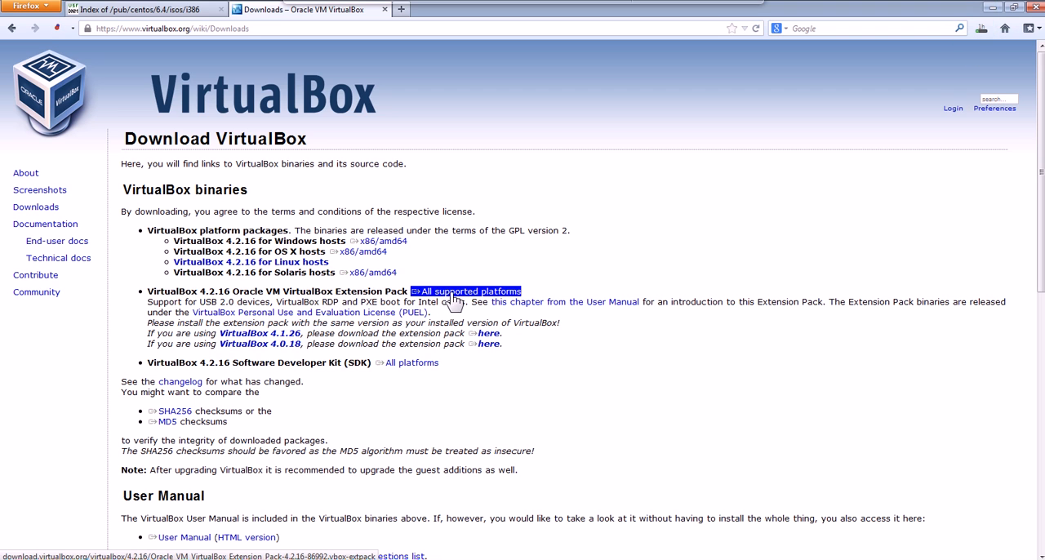
click(454, 299)
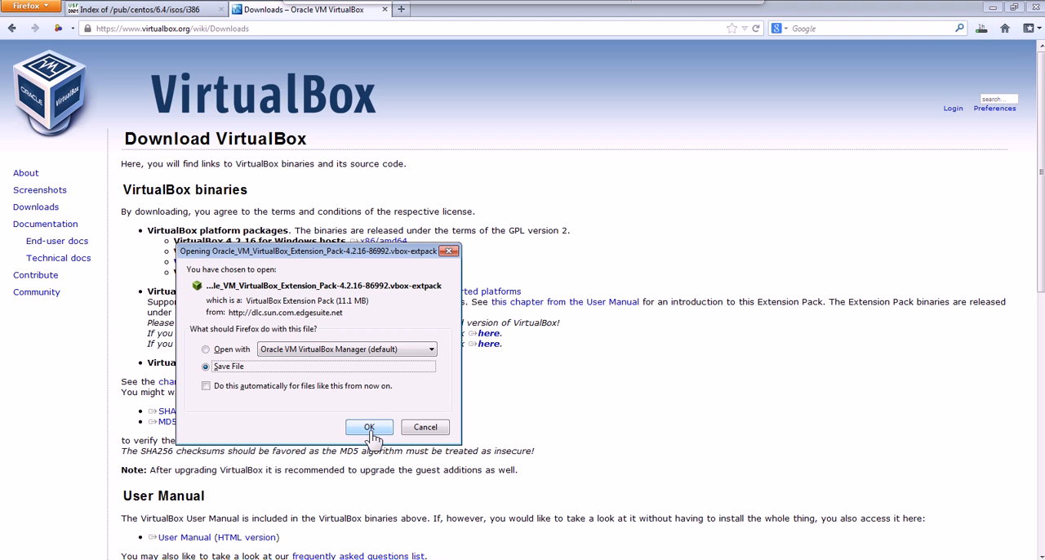
click(369, 430)
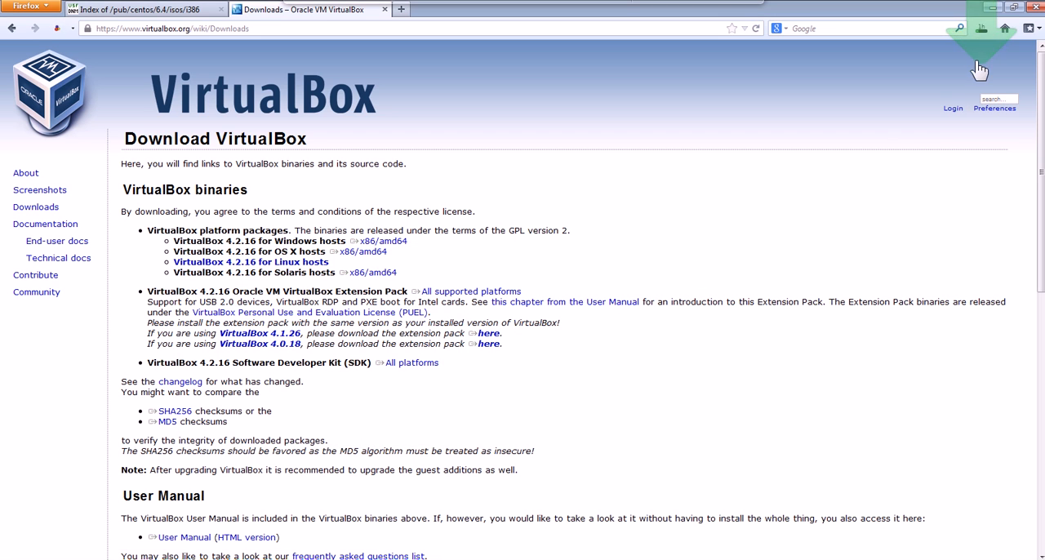
Check the status of the three downloads in the Firefox downloads library and return to the desktop.
click(981, 29)
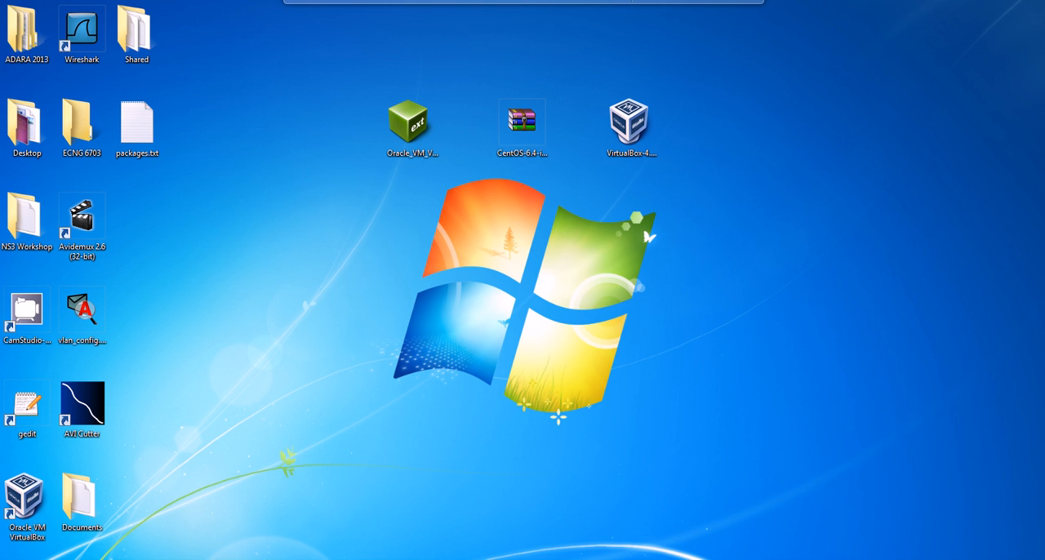
click(343, 557)
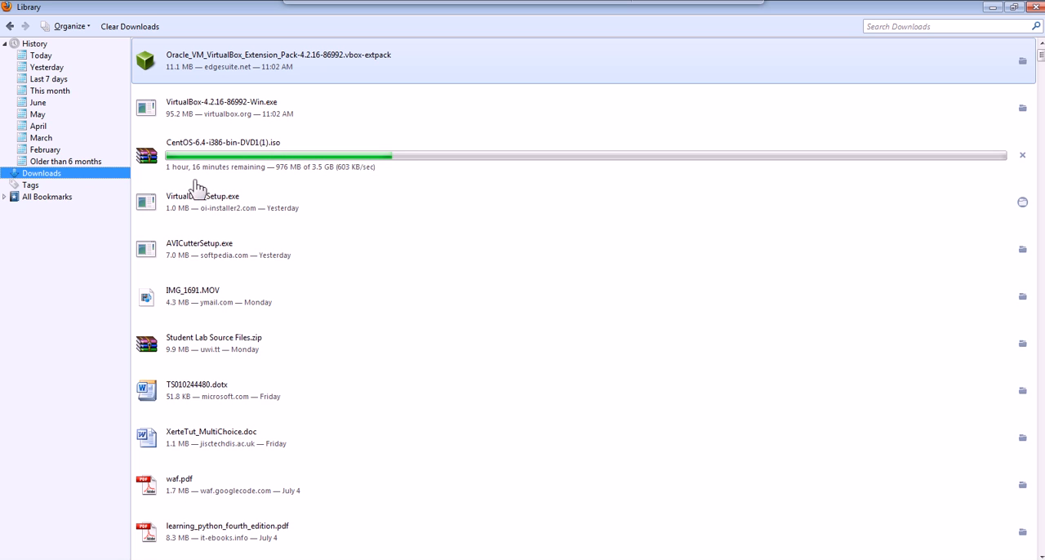
click(539, 558)
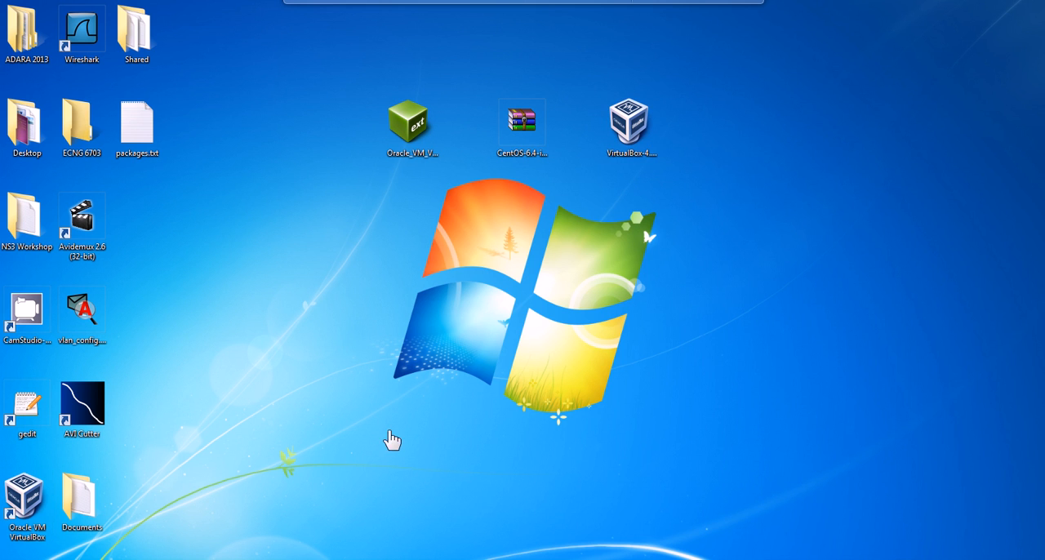
Run the VirtualBox-4.2.16-86992-Win.exe installer from the desktop and allow it past the security warning.
click(638, 130)
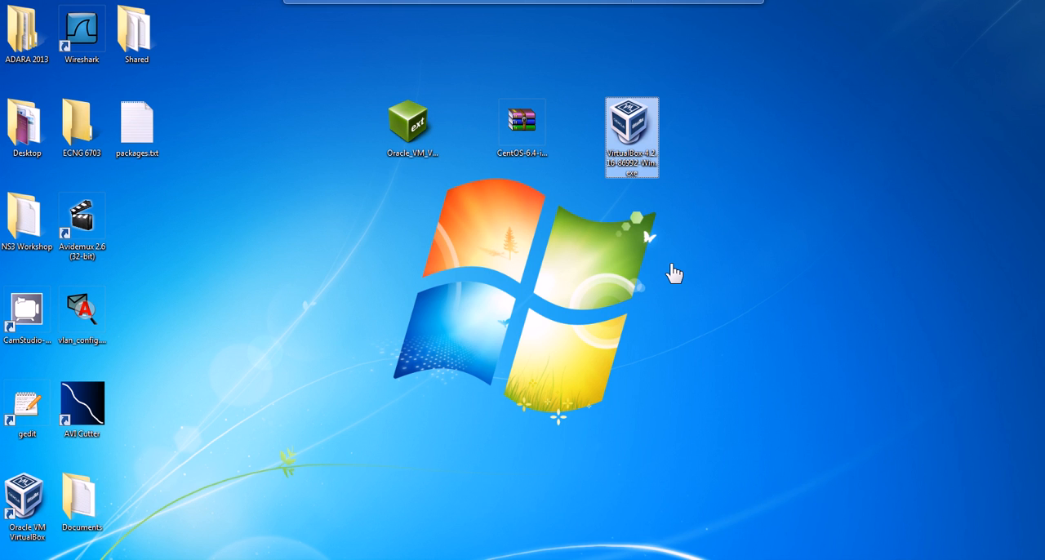
key(Return)
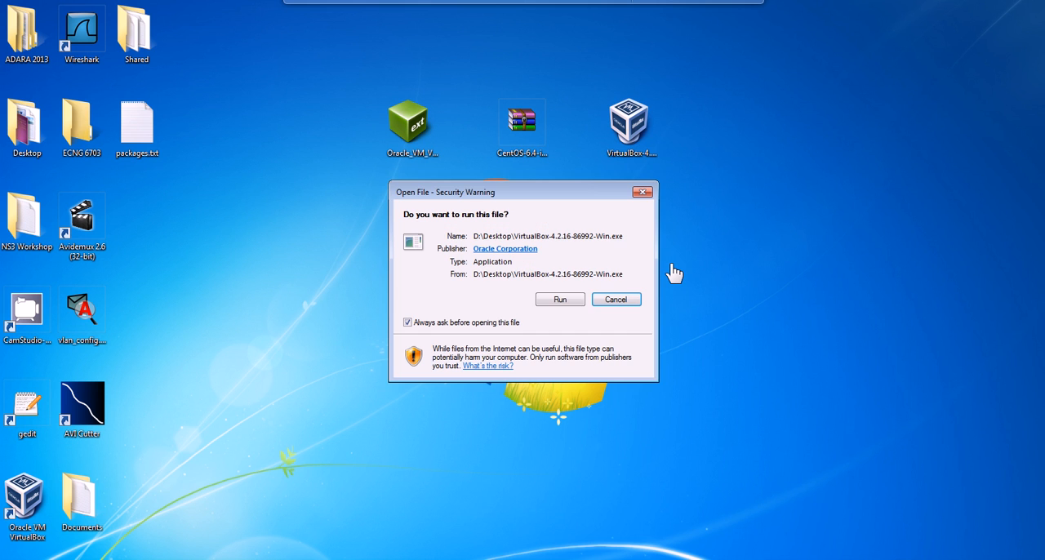
click(560, 301)
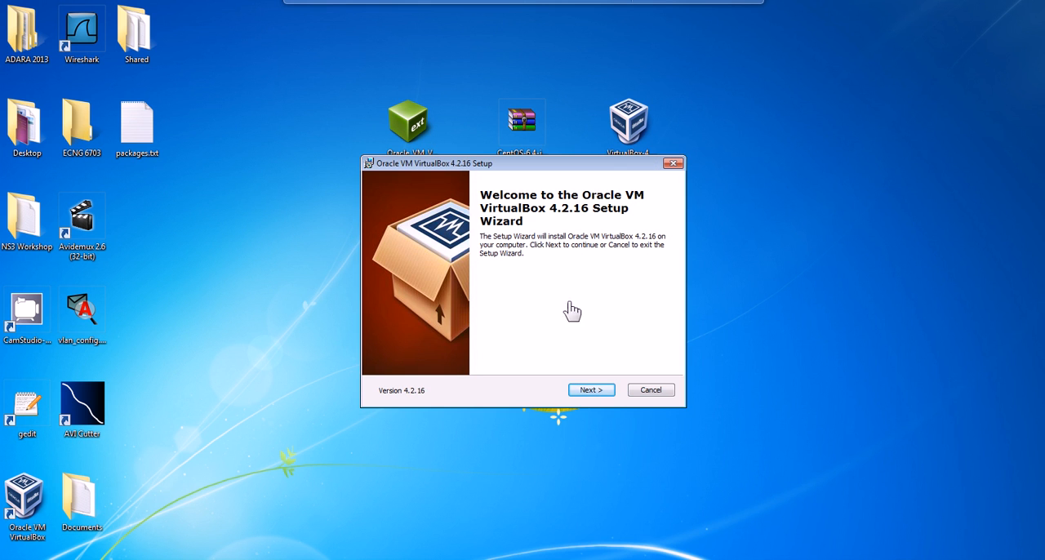
Start the VirtualBox 4.2.16 installation with the default features, location and shortcuts, accepting the network interfaces warning.
click(608, 391)
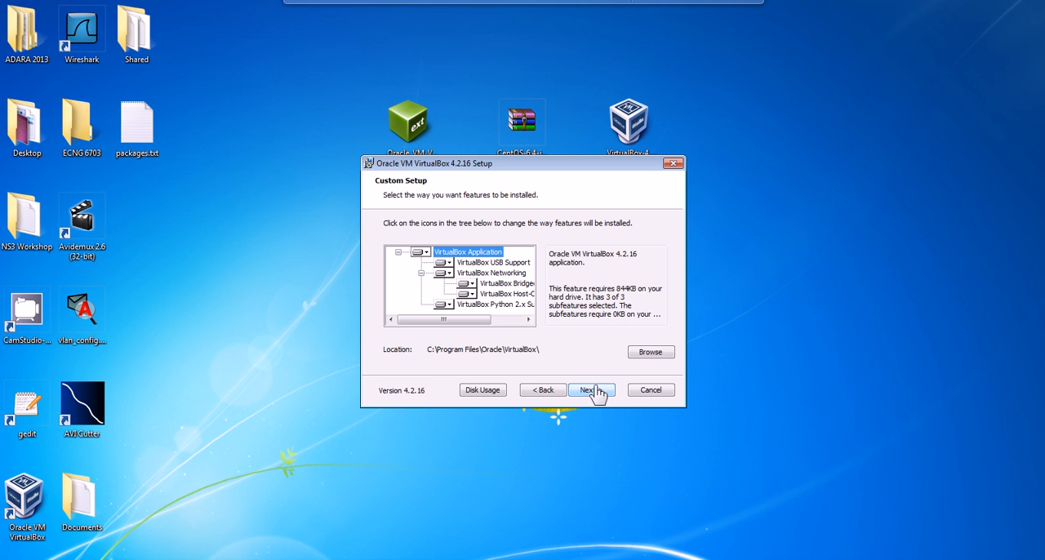
click(608, 394)
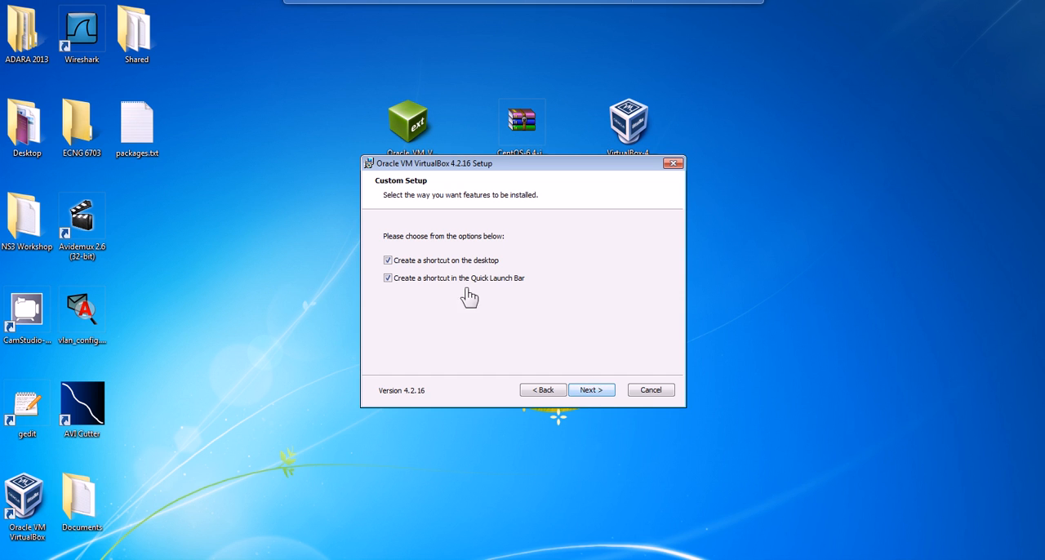
click(596, 391)
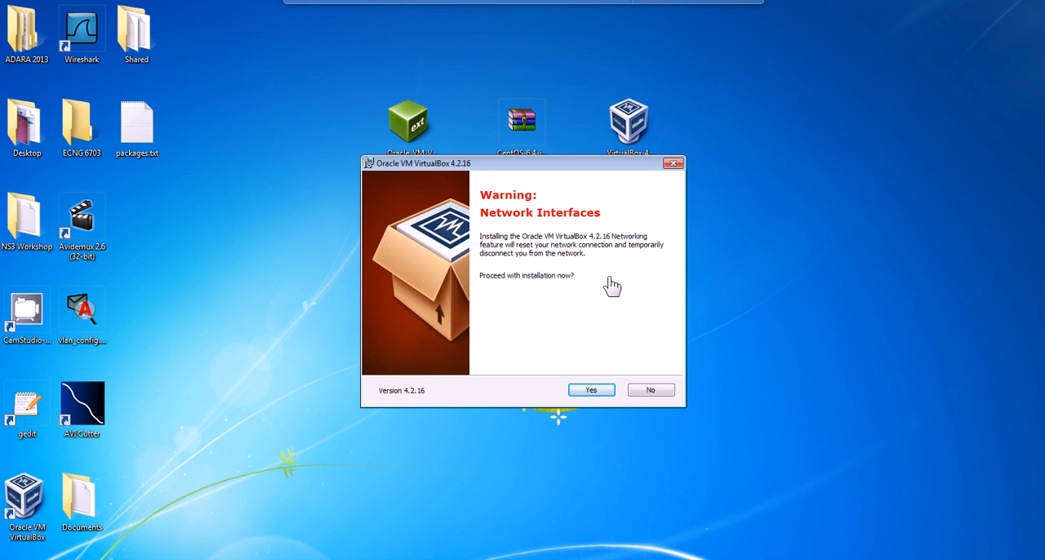
click(596, 392)
click(598, 396)
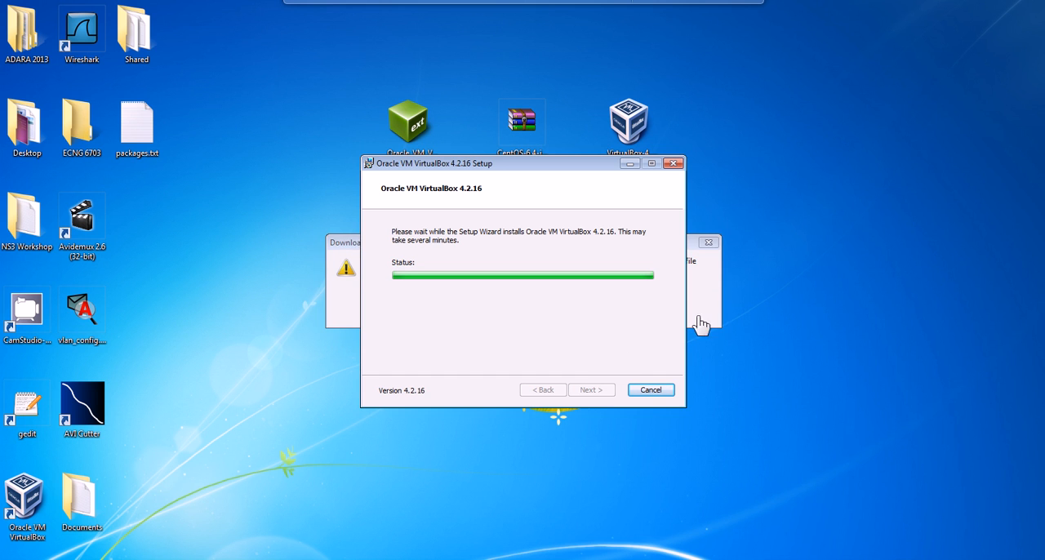
Dismiss the download error message and finish the VirtualBox setup with the option to start the program enabled.
click(708, 316)
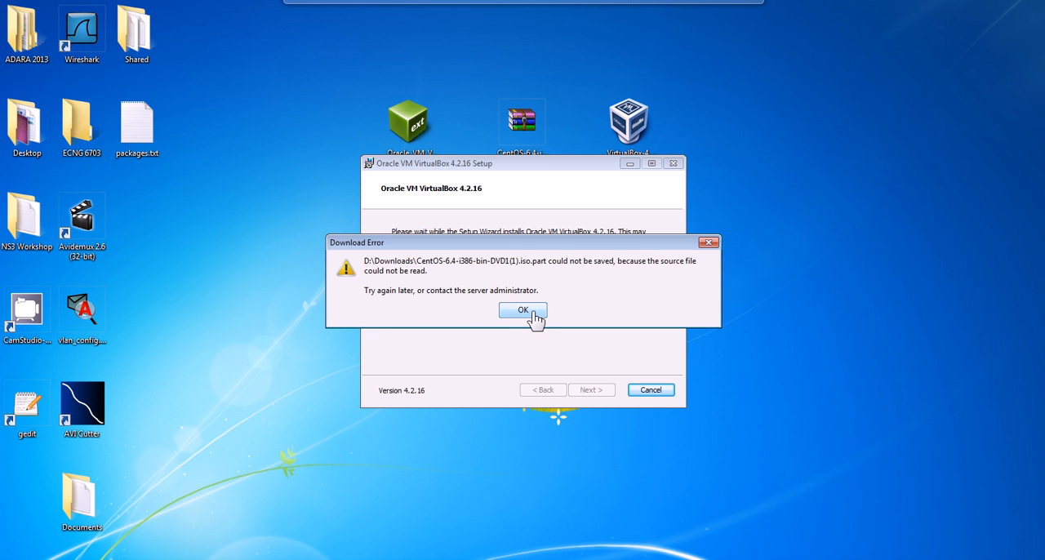
click(524, 311)
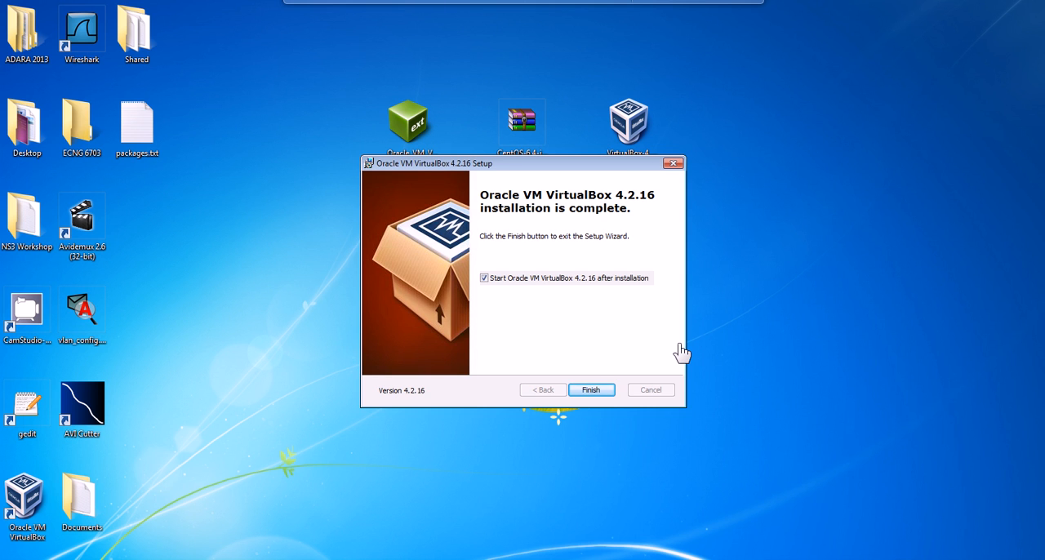
click(593, 392)
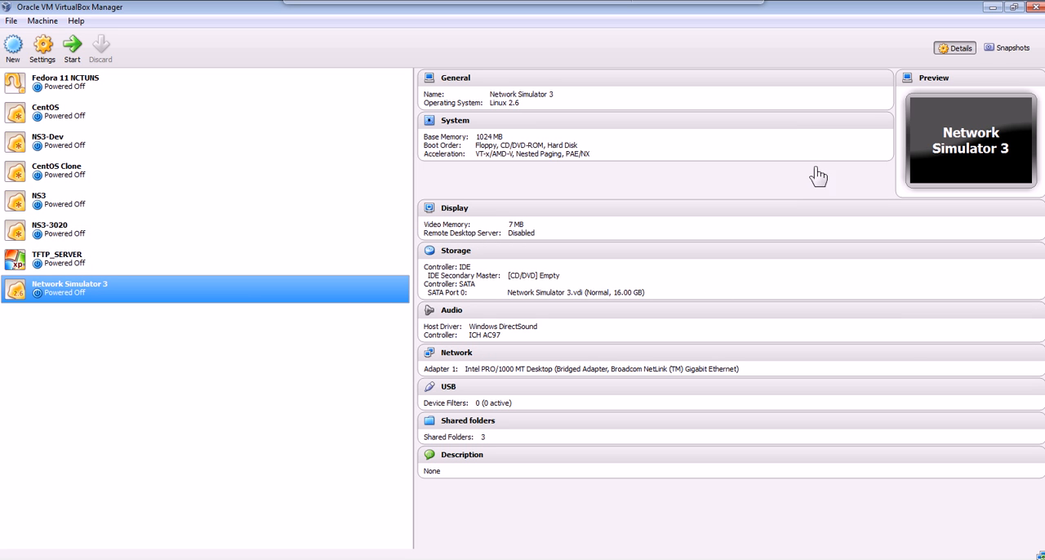
Close VirtualBox Manager and upgrade the Oracle VM VirtualBox Extension Pack from the desktop file, agreeing to its license.
click(1034, 9)
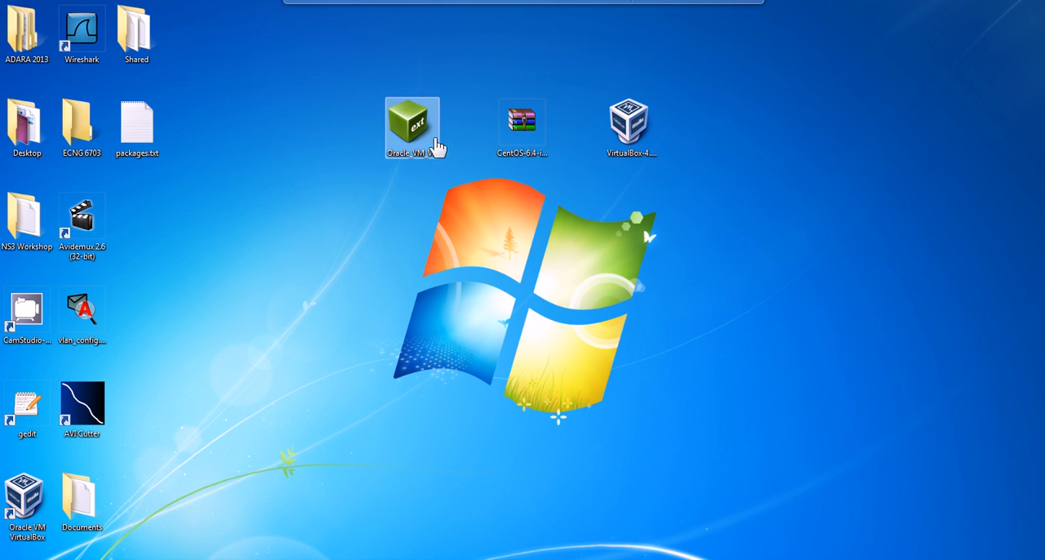
double_click(413, 125)
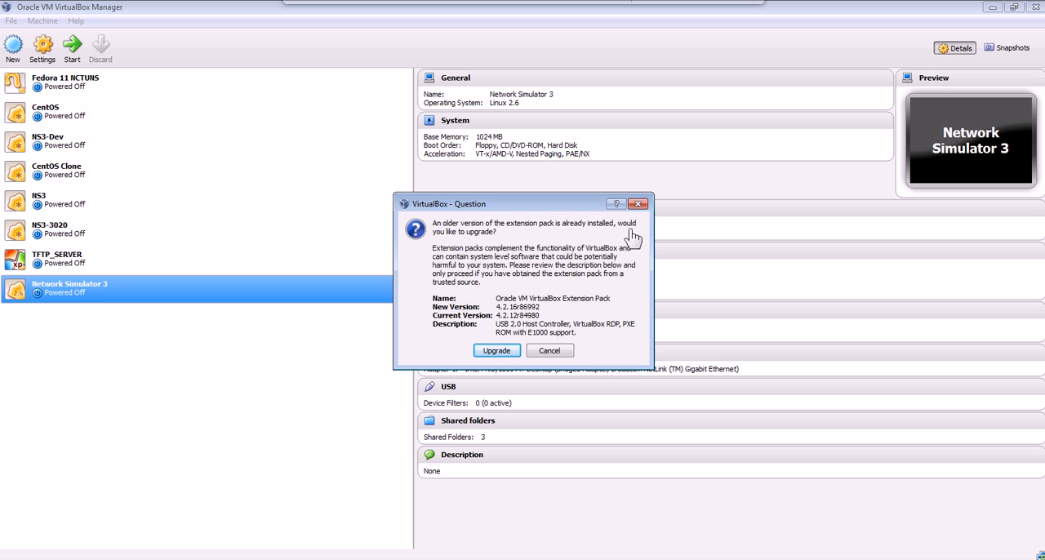
click(495, 352)
scroll(657, 388, down, 20)
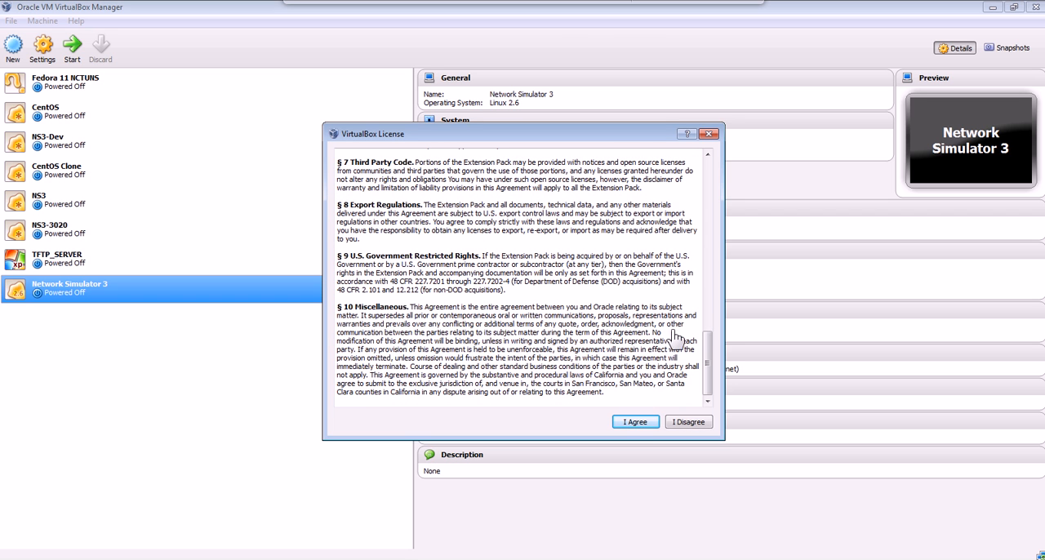
click(634, 424)
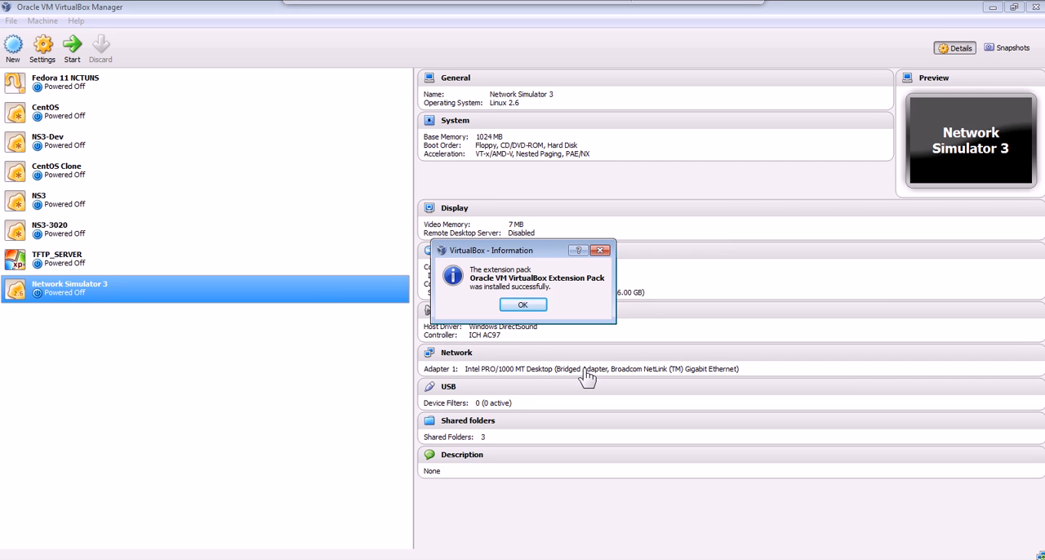
click(527, 307)
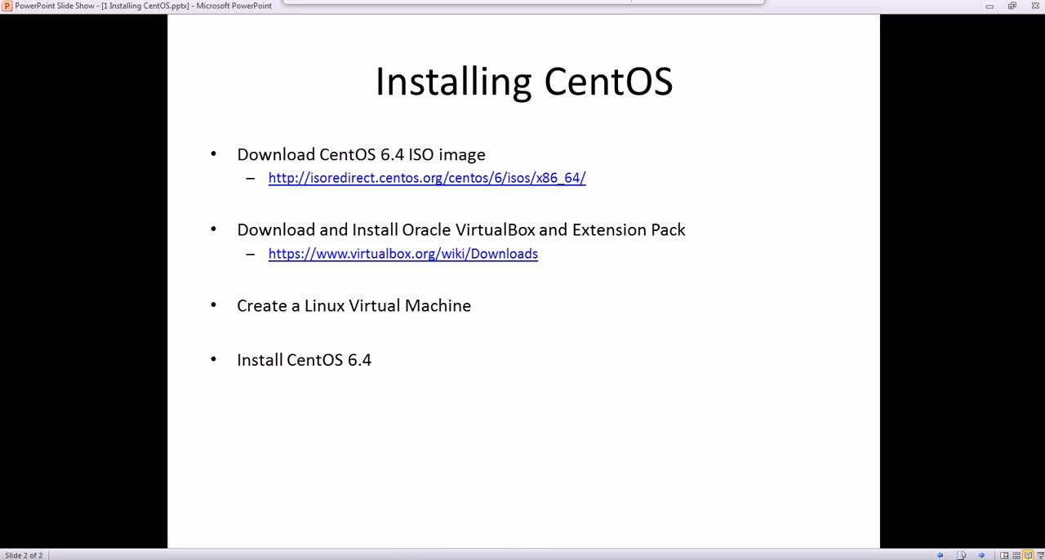
Switch to VirtualBox Manager and start a new virtual machine named Linux-NS3 with type Linux and version Linux 2.6.
key(alt+Tab)
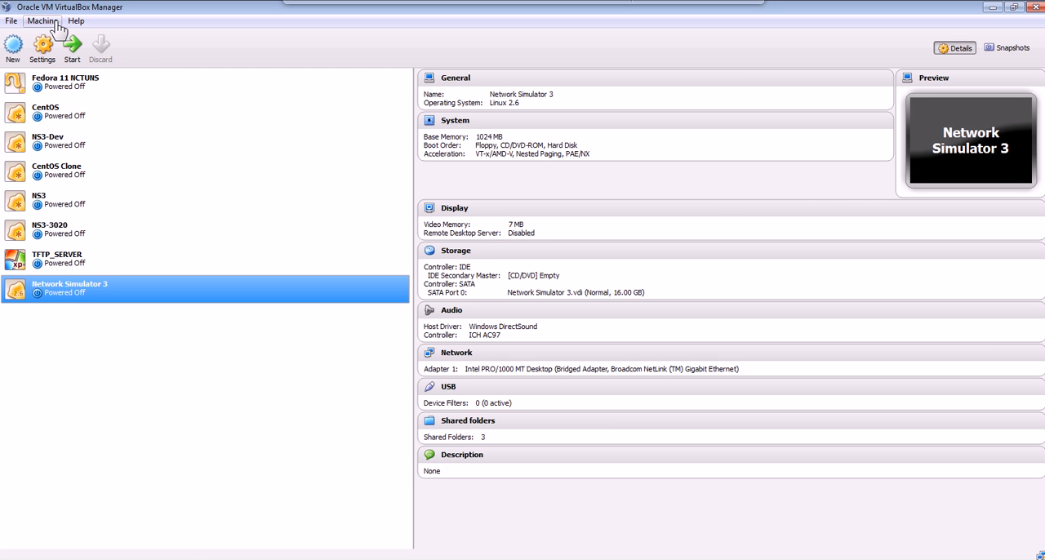
click(43, 21)
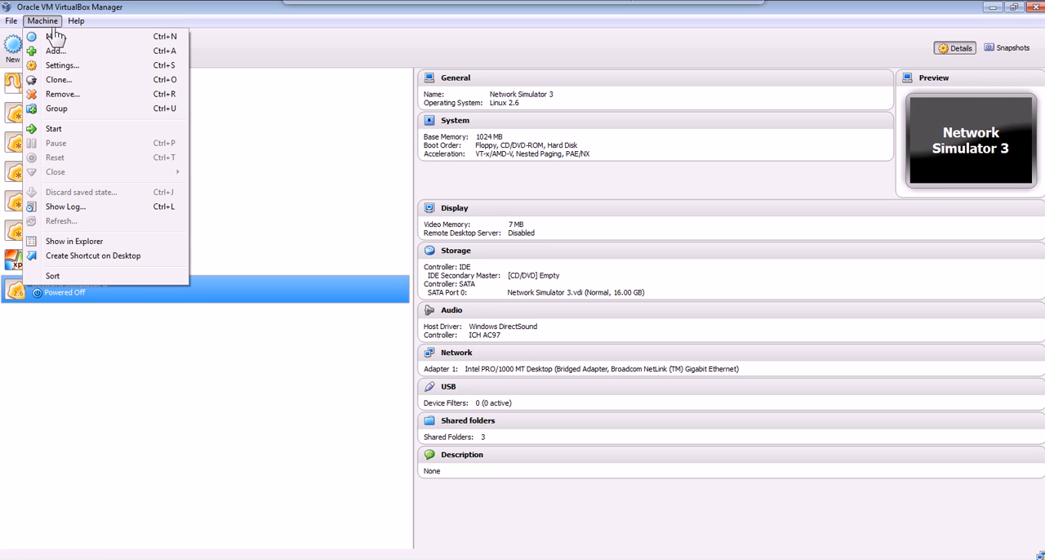
click(47, 23)
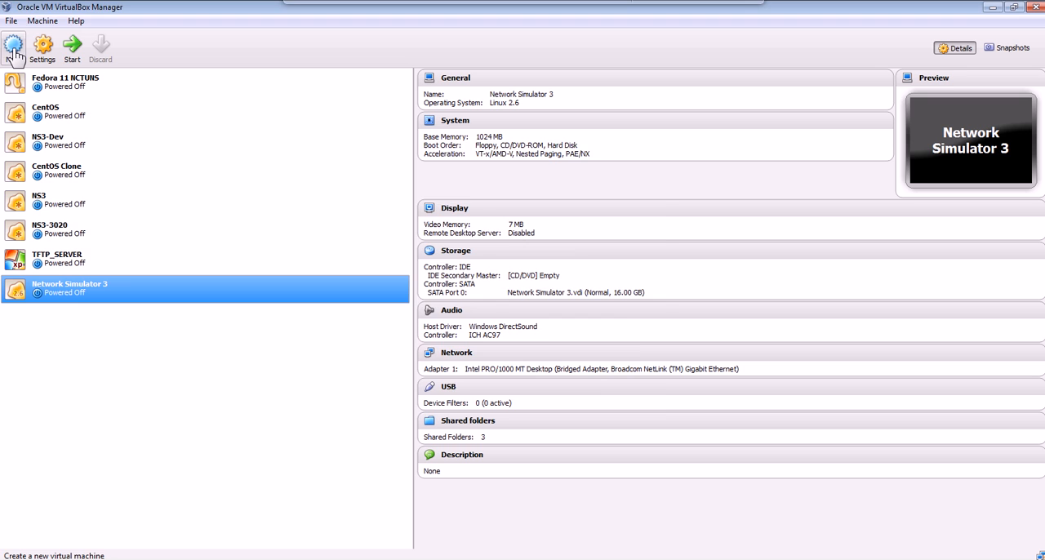
click(15, 54)
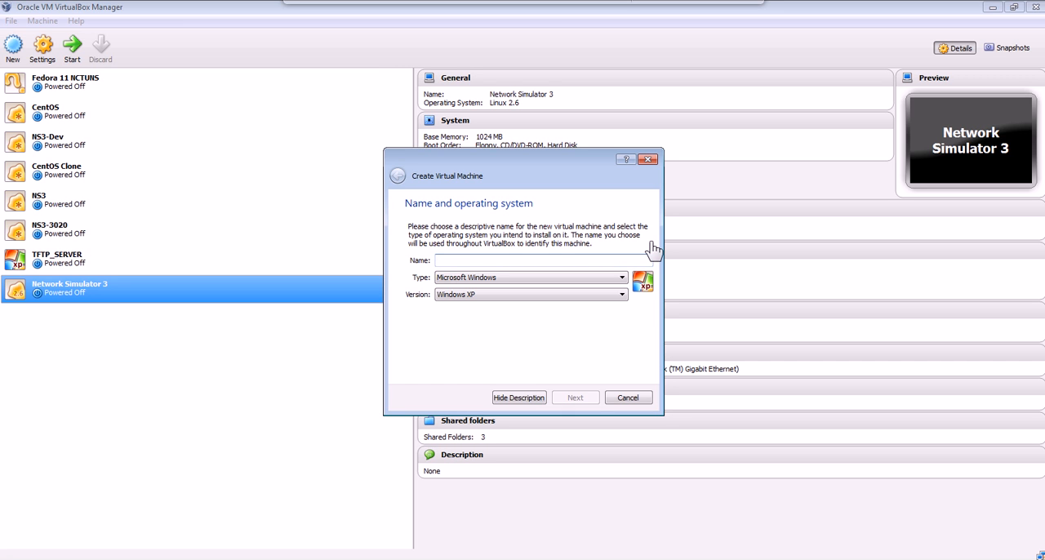
text(L)
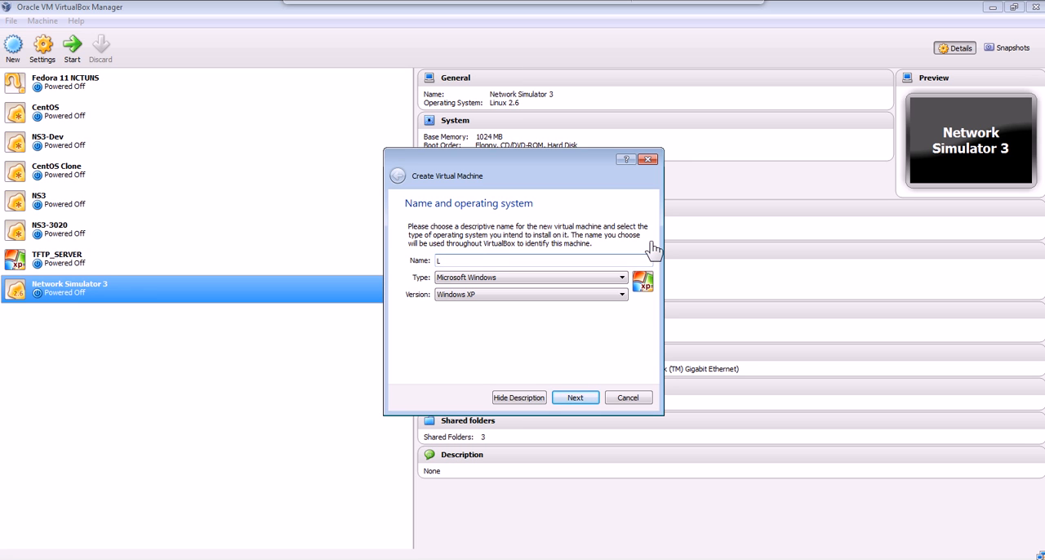
text(in)
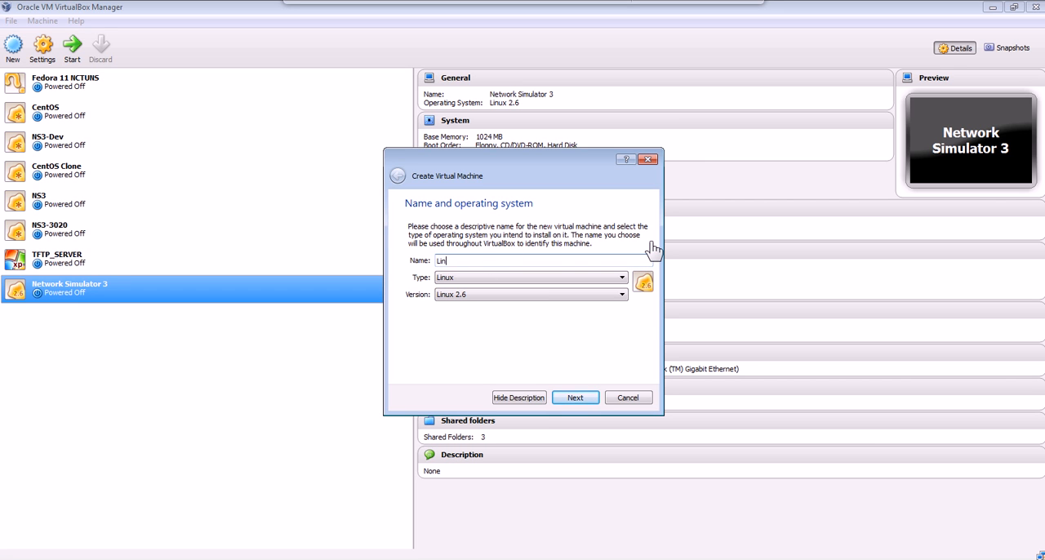
text(ux-NS3)
click(621, 280)
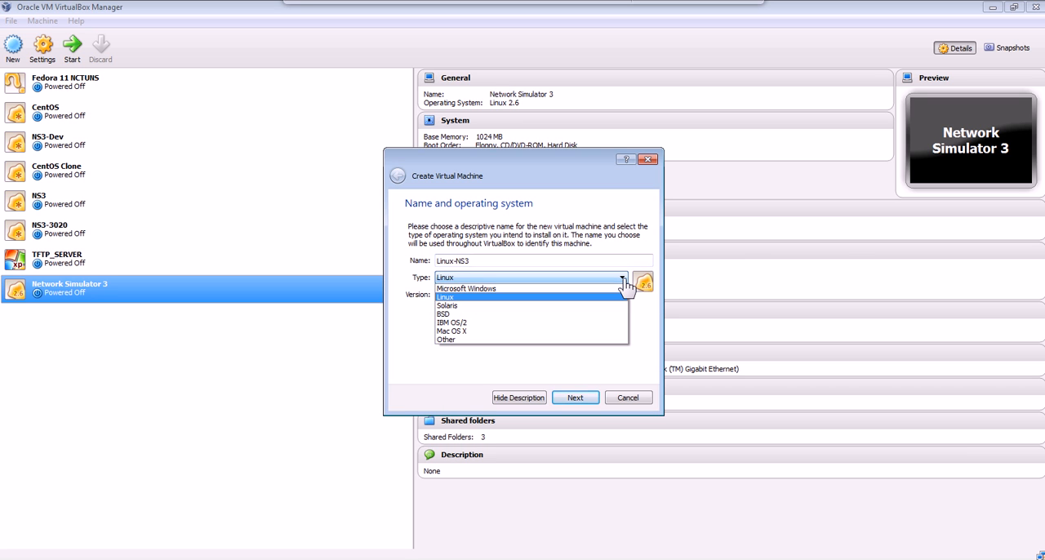
click(625, 286)
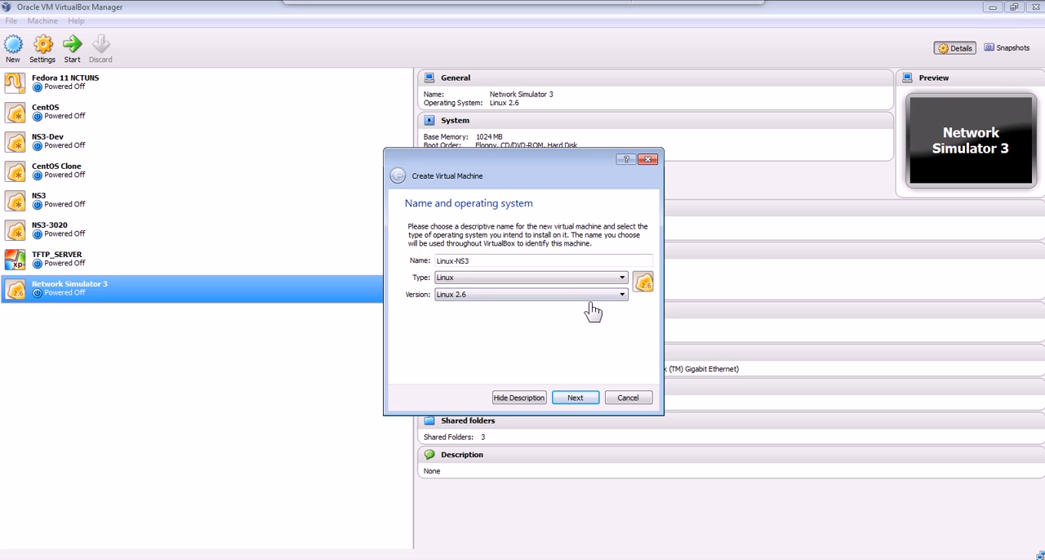
click(575, 400)
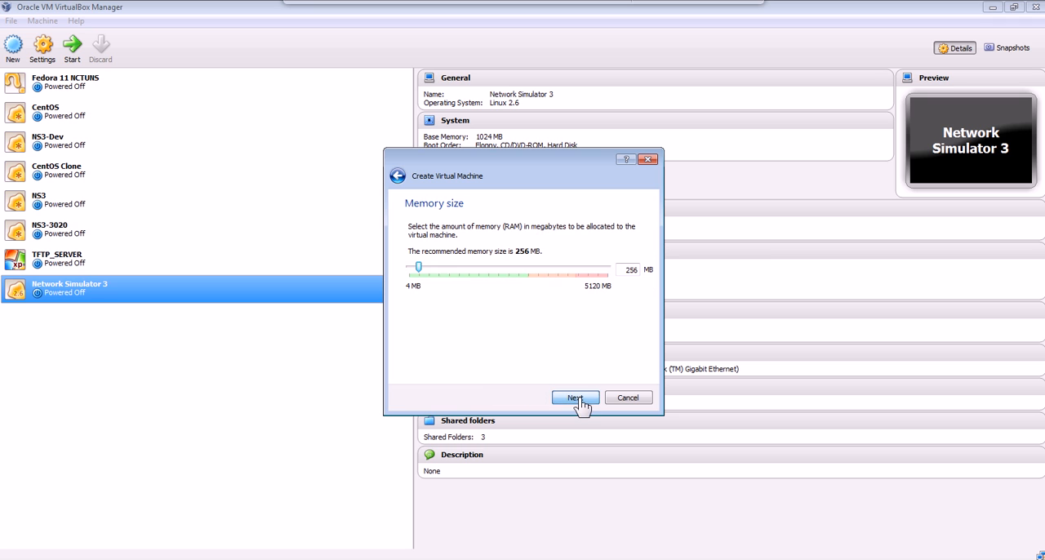
Set the new virtual machine's memory size to 1024 MB.
double_click(634, 271)
text(1024)
click(591, 400)
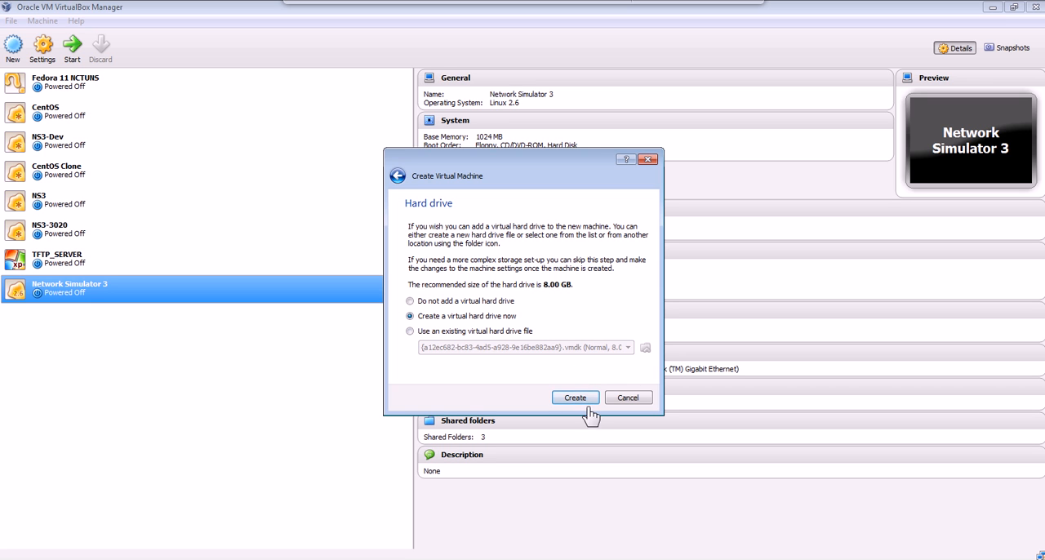
Create a dynamically allocated 16 GB VDI virtual hard drive named Linux-NS3 for the new machine.
click(590, 404)
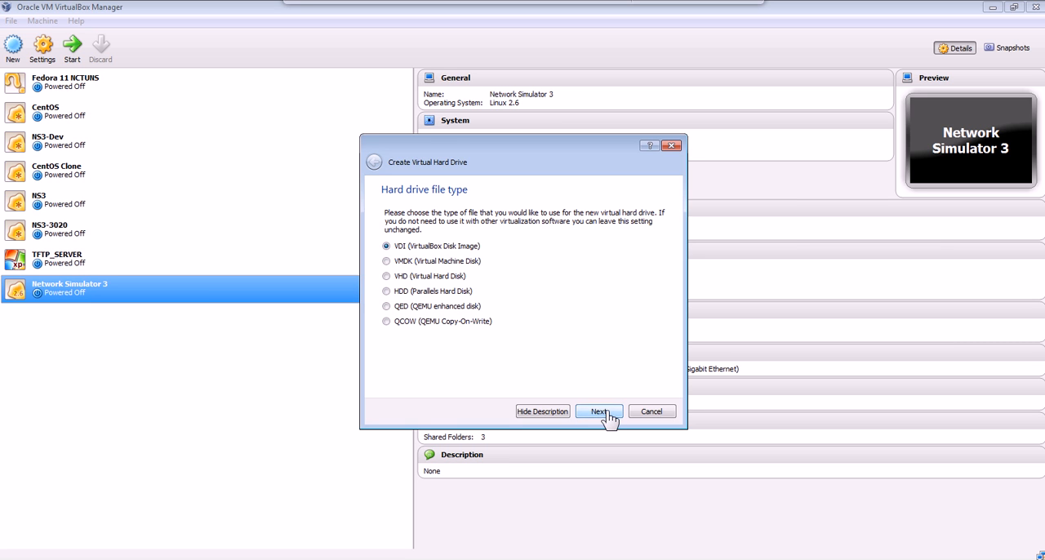
click(600, 411)
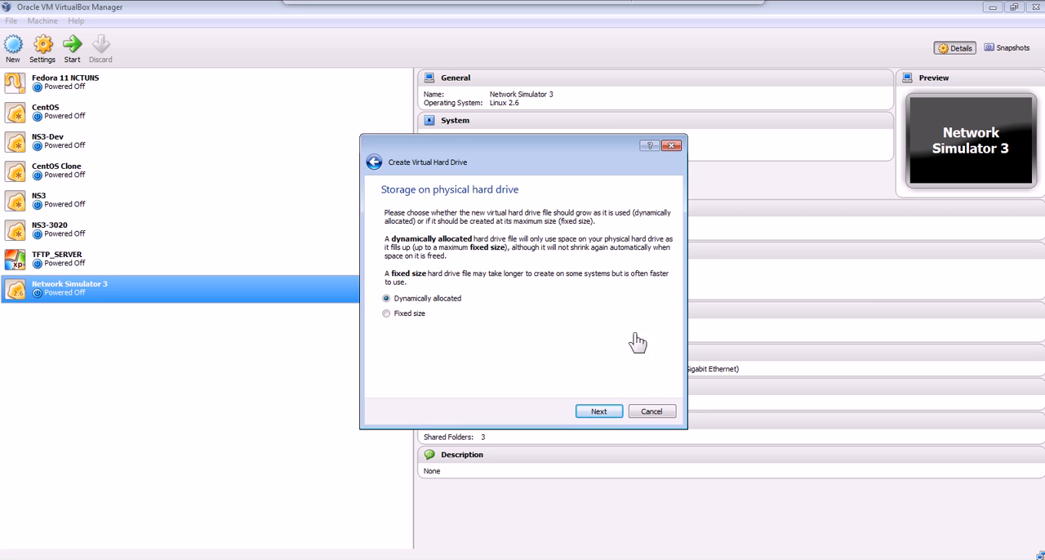
click(608, 415)
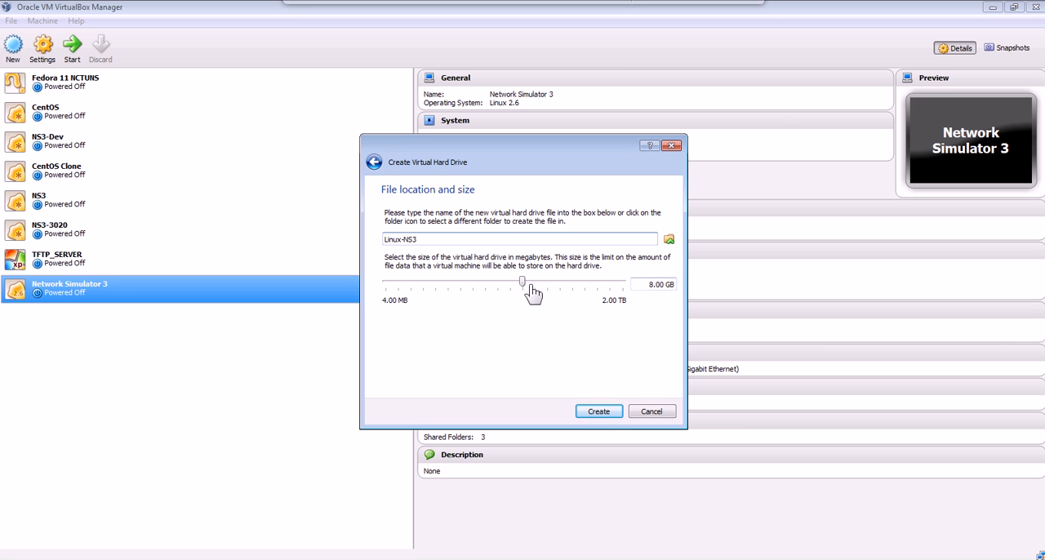
click(566, 287)
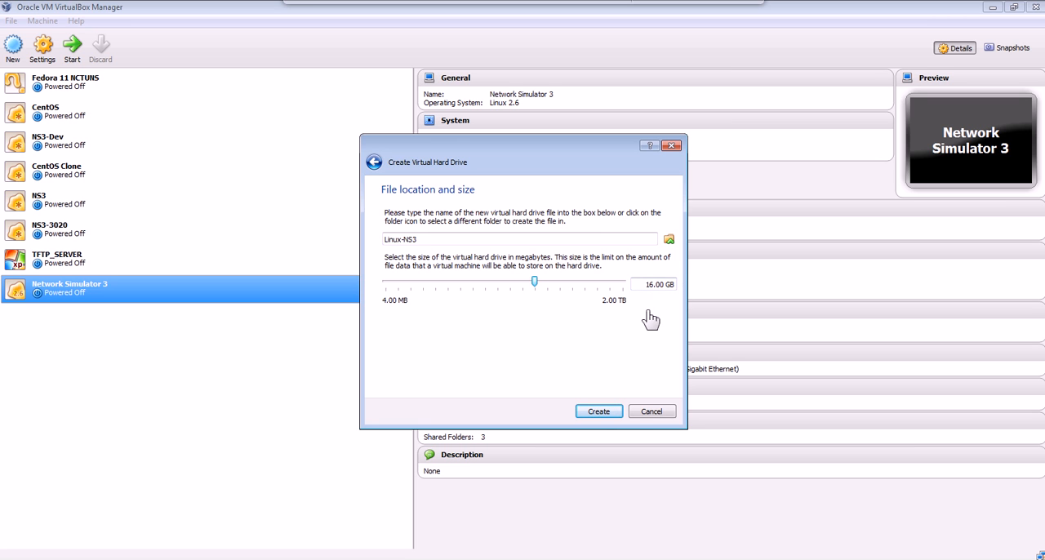
click(609, 415)
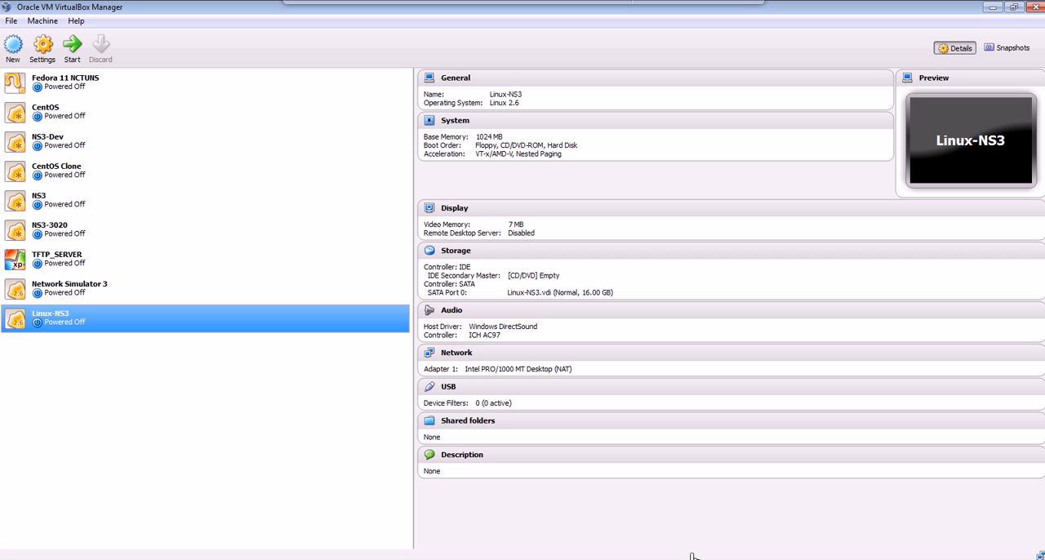
Enable IO APIC and PAE/NX in the system settings of the Linux-NS3 virtual machine.
click(464, 130)
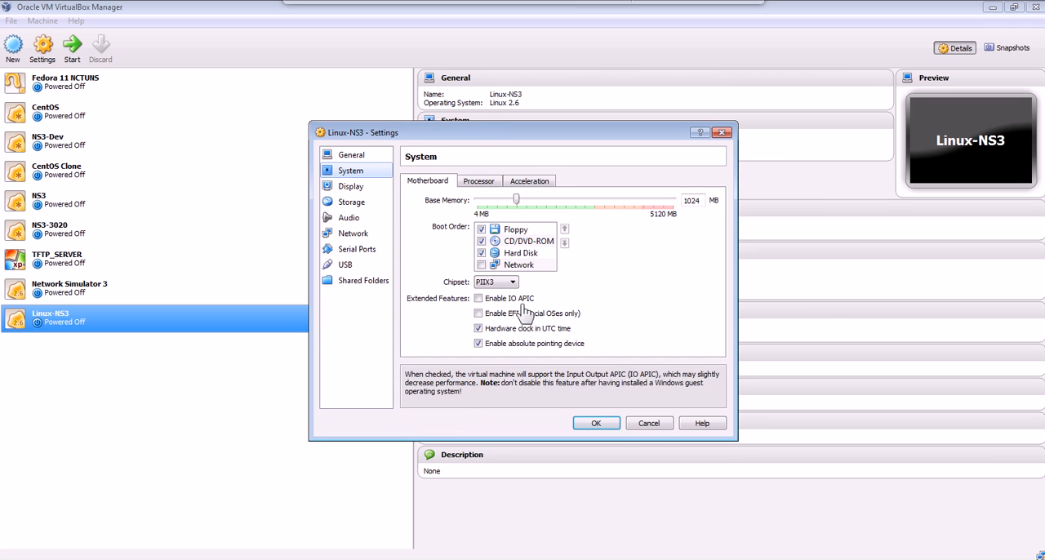
click(484, 299)
click(479, 182)
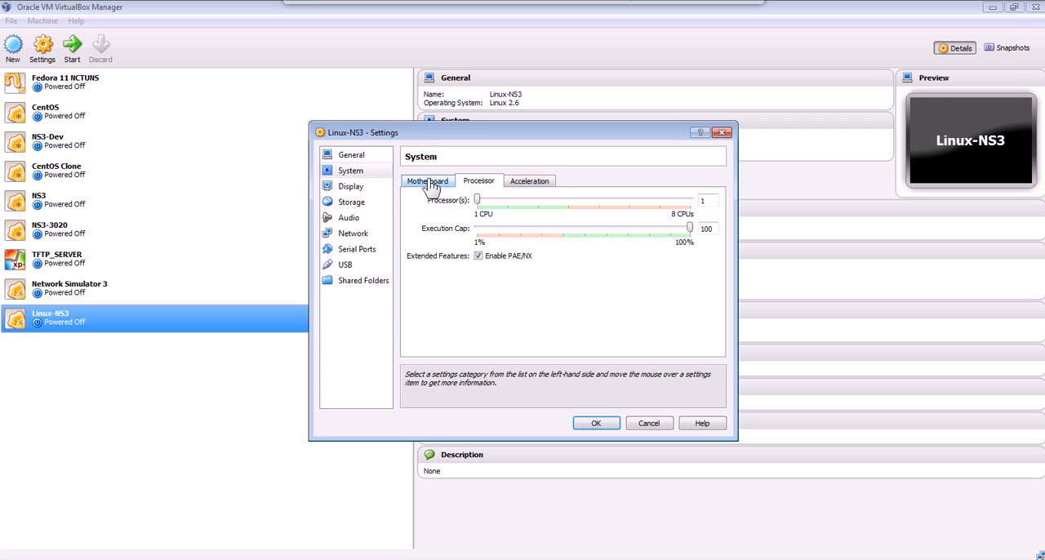
Attach network Adapter 1 to a Bridged Adapter using Broadcom NetLink (TM) Gigabit Ethernet and expand its advanced options.
click(359, 237)
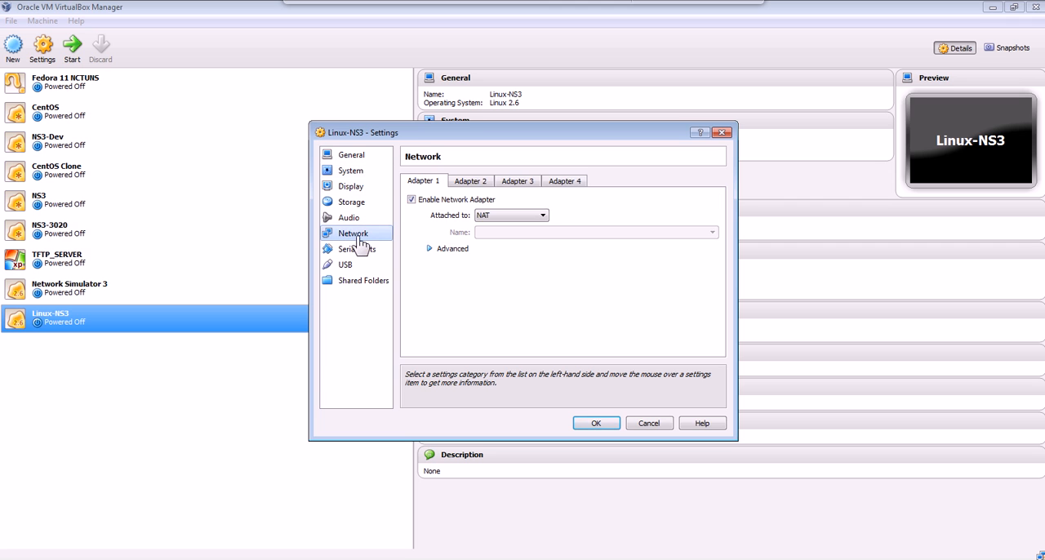
click(544, 217)
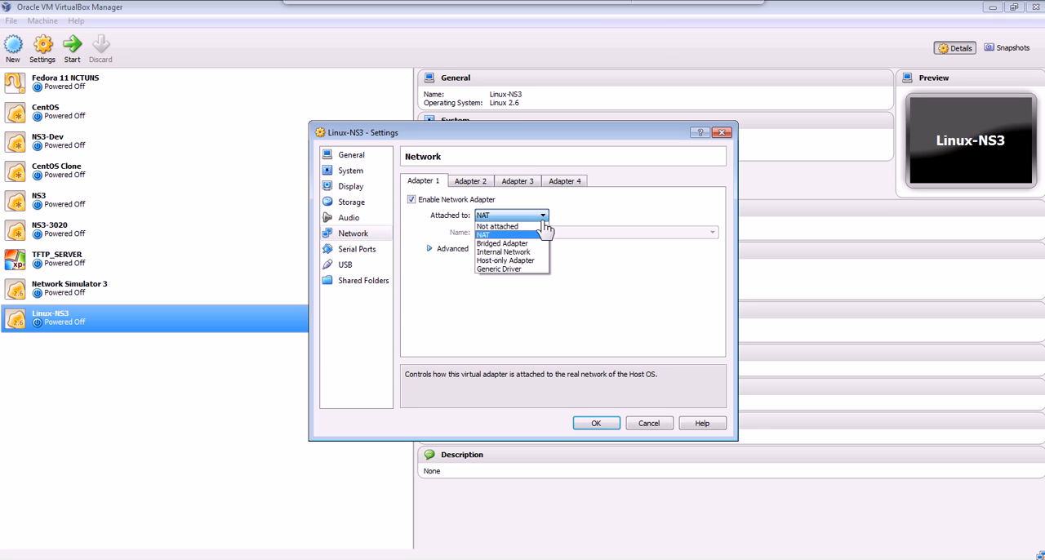
click(504, 243)
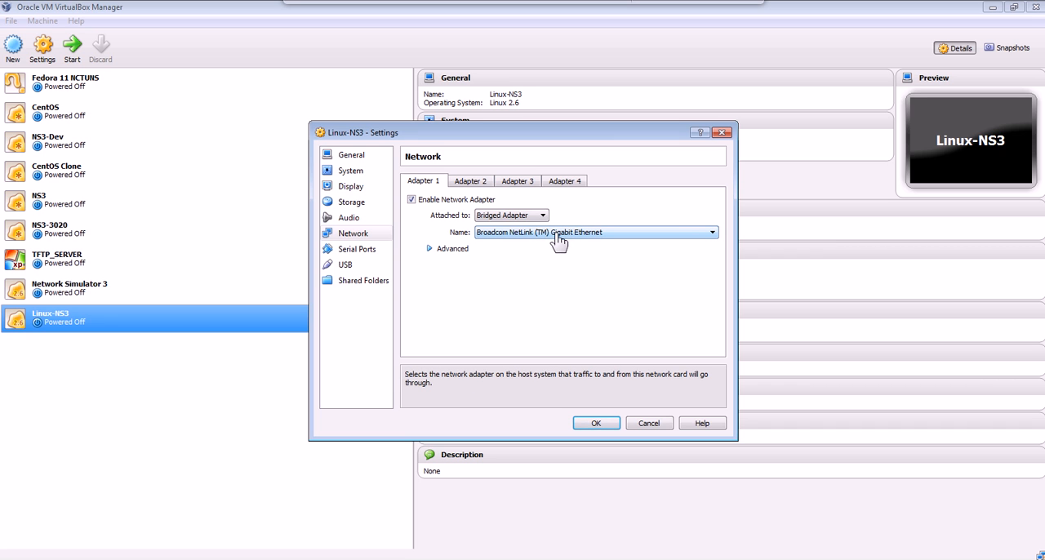
click(430, 250)
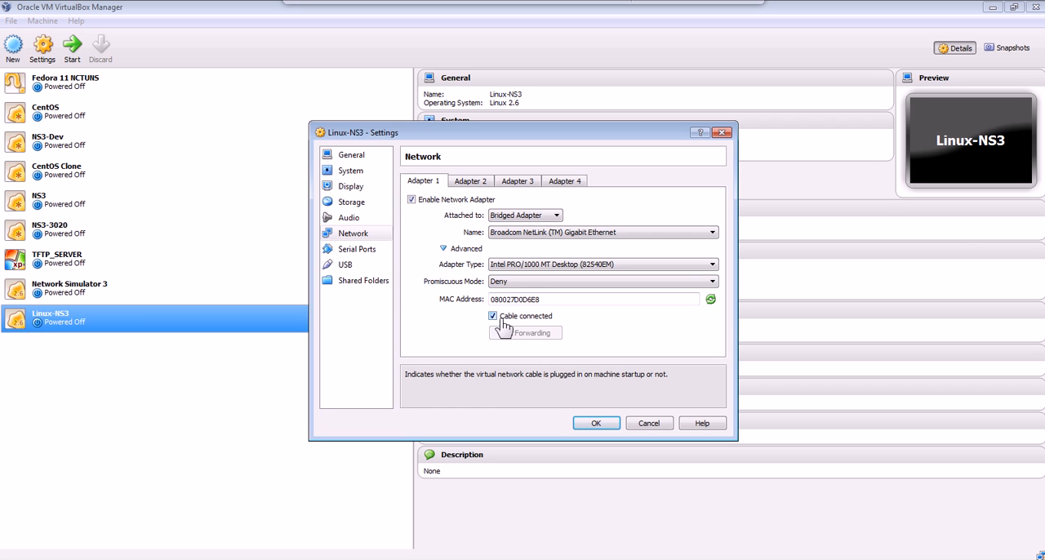
Select the empty IDE optical drive in the storage settings and view the disk sources available for it.
click(352, 204)
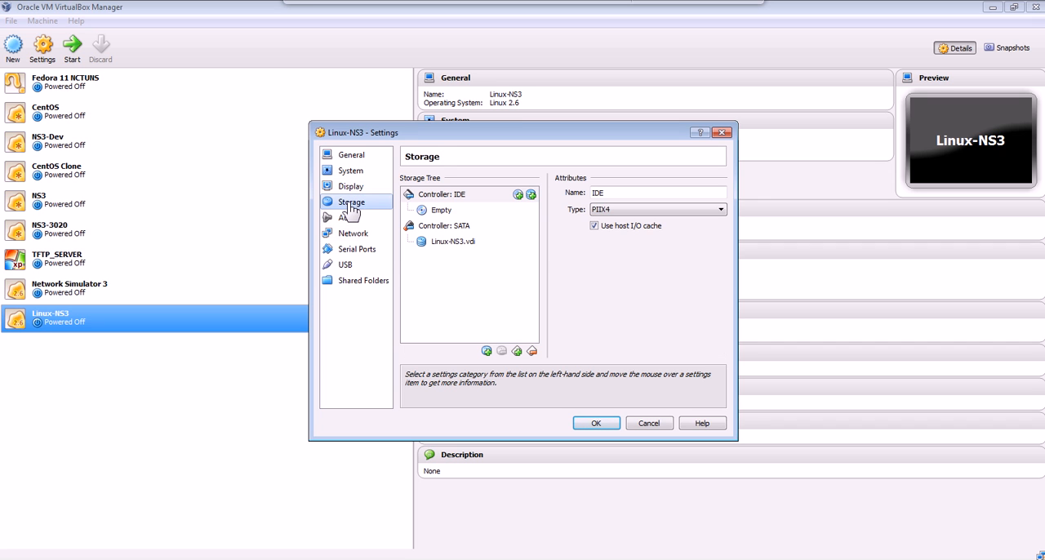
click(446, 214)
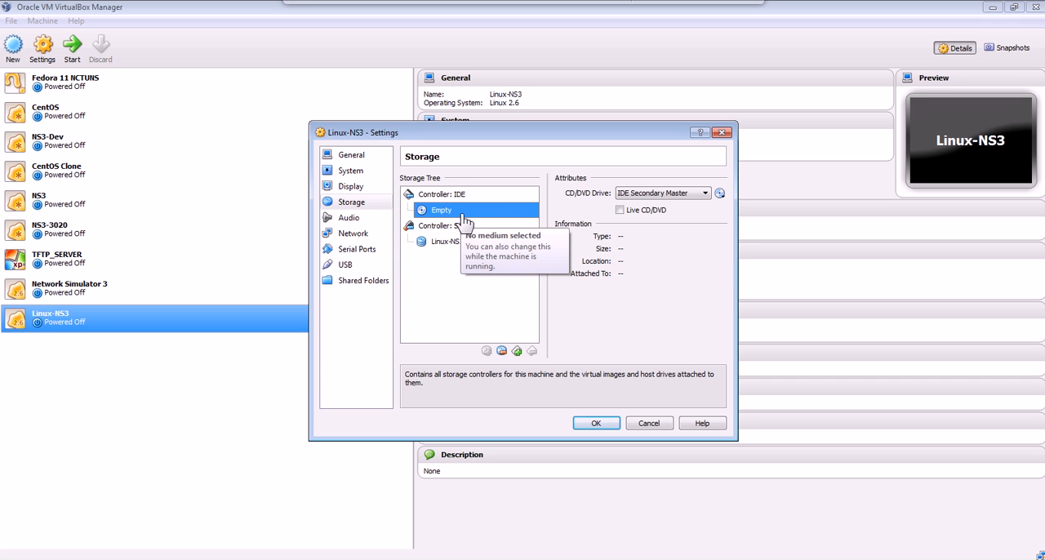
click(720, 194)
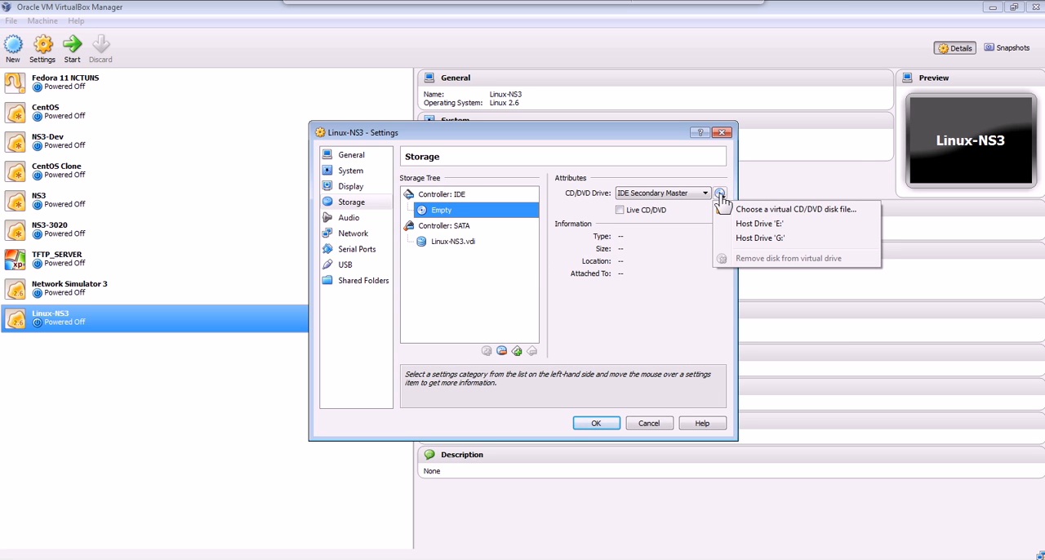
click(722, 197)
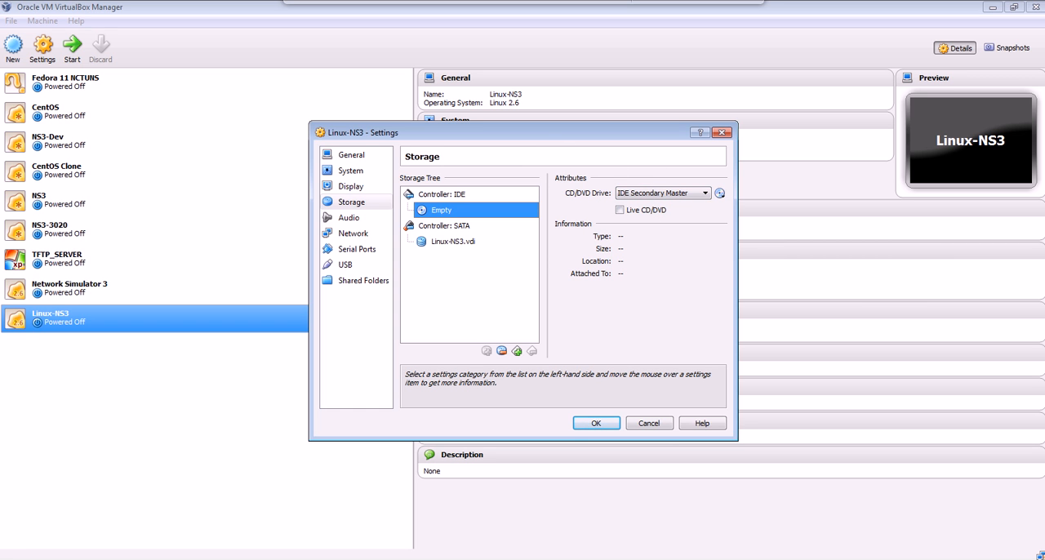
Go to the desktop and mount the CentOS-6.4-i386-bin-DVD1 image to virtual drive G: with PowerISO.
right_click(681, 559)
click(740, 521)
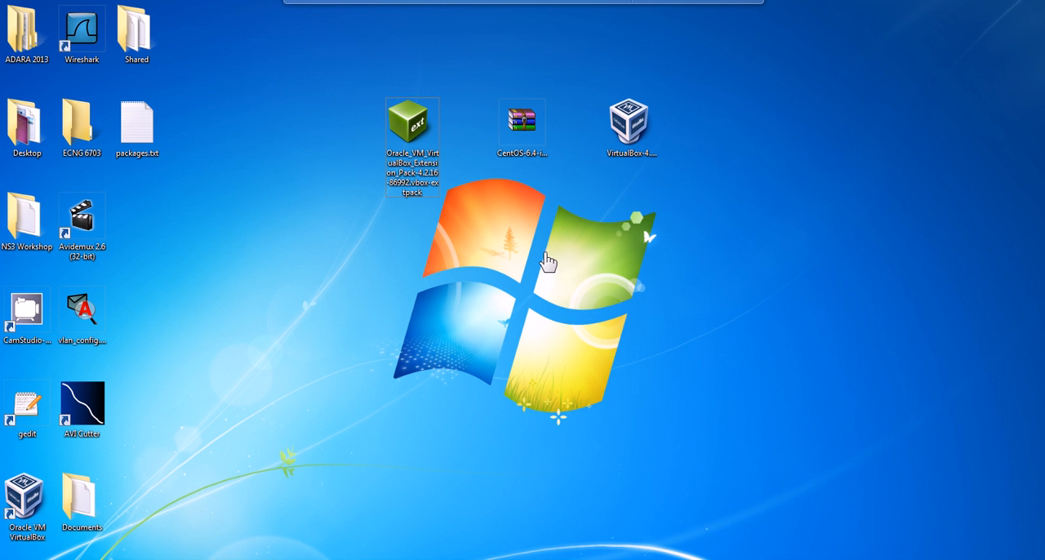
right_click(525, 125)
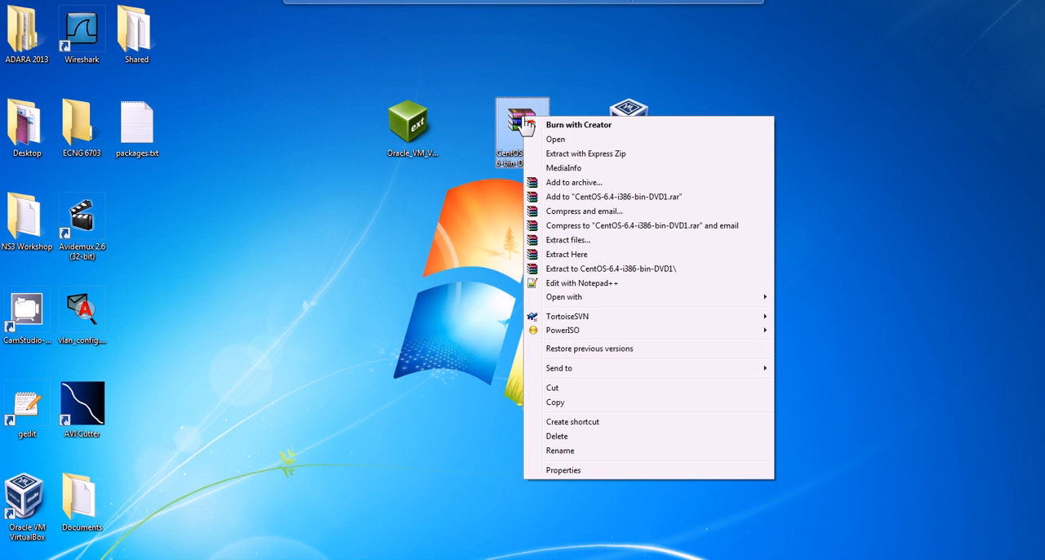
mouse_move(588, 335)
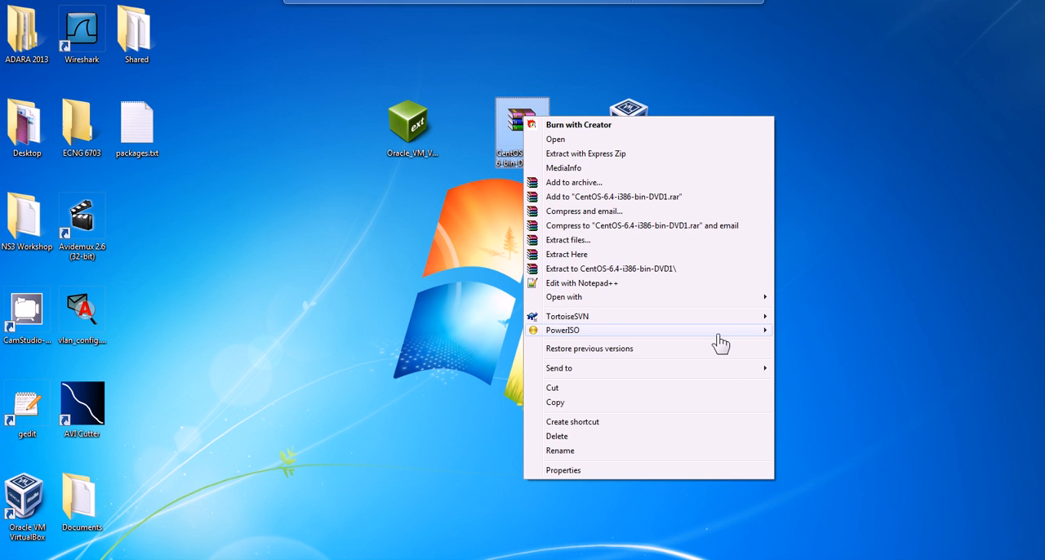
mouse_move(717, 335)
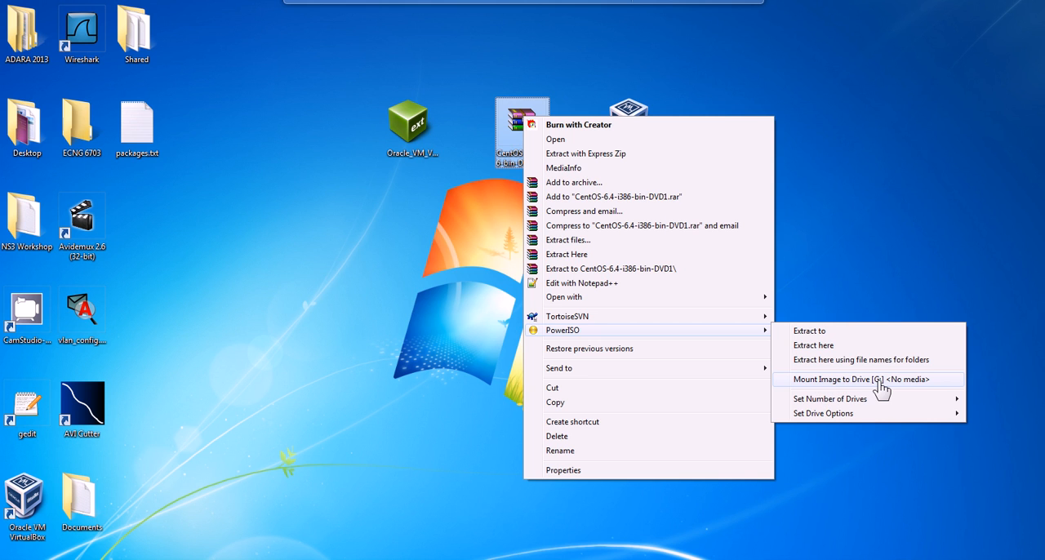
click(882, 388)
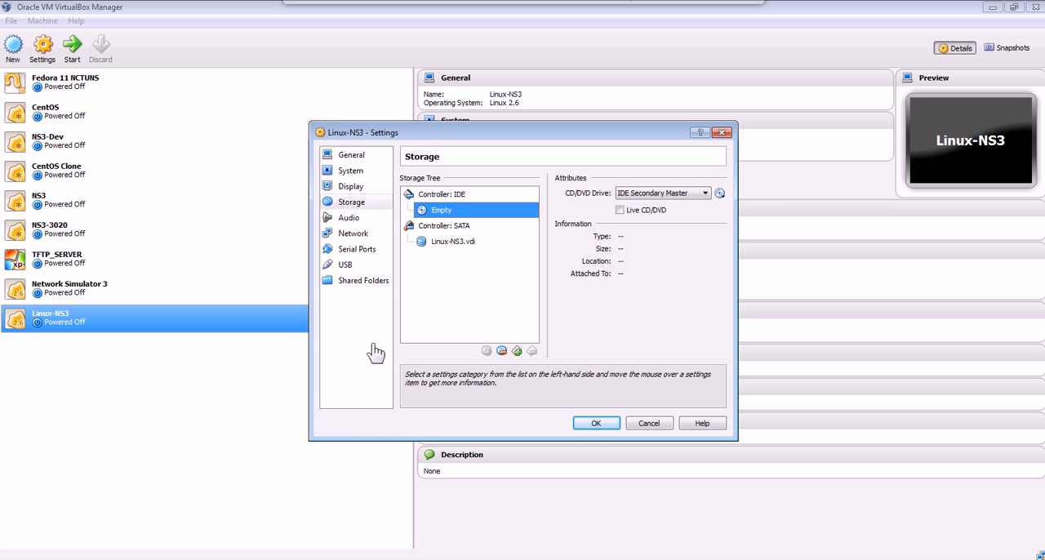
Assign Host Drive 'G:' to the virtual machine's IDE optical drive, save the settings, and recheck the drive in the storage settings.
click(720, 196)
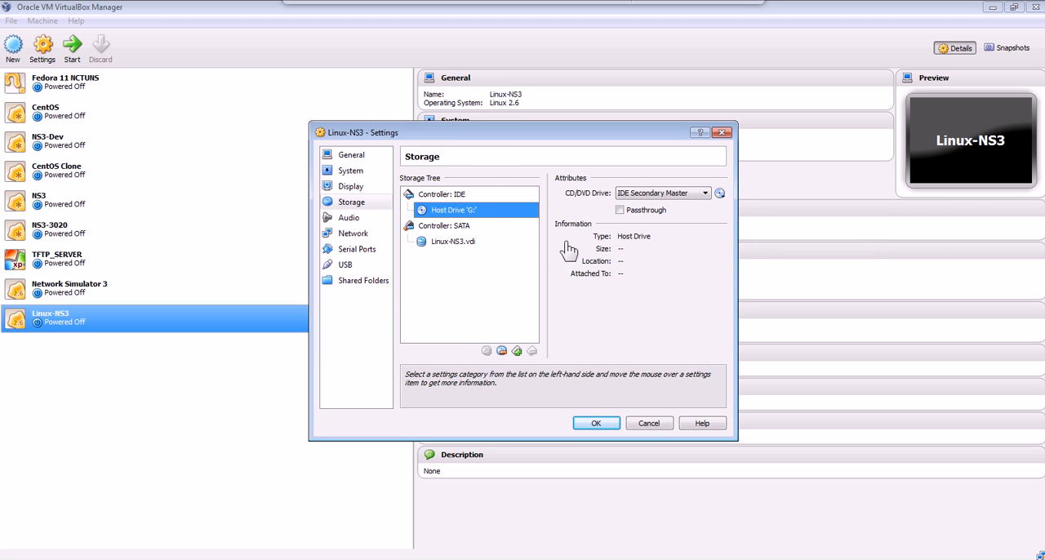
click(597, 423)
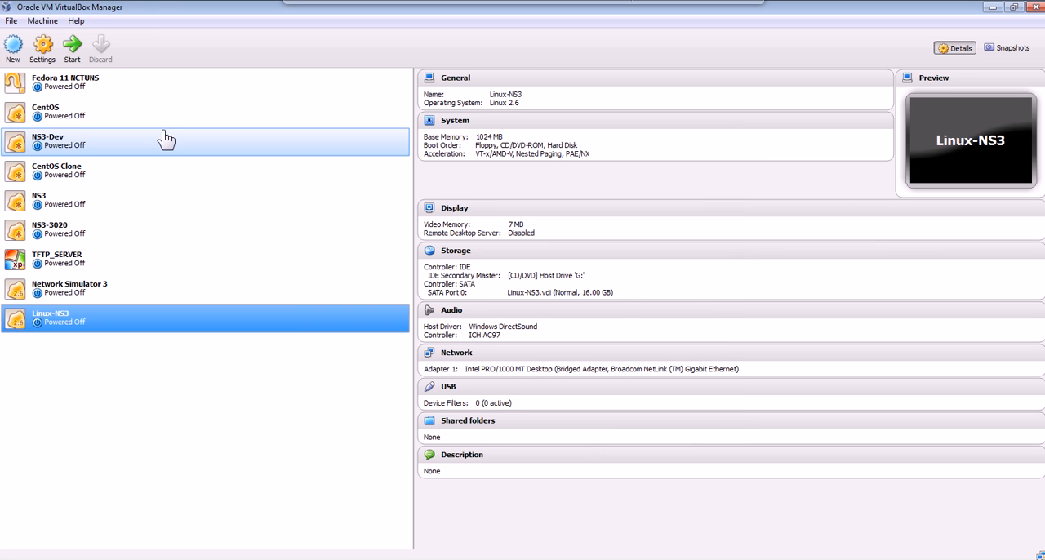
click(462, 255)
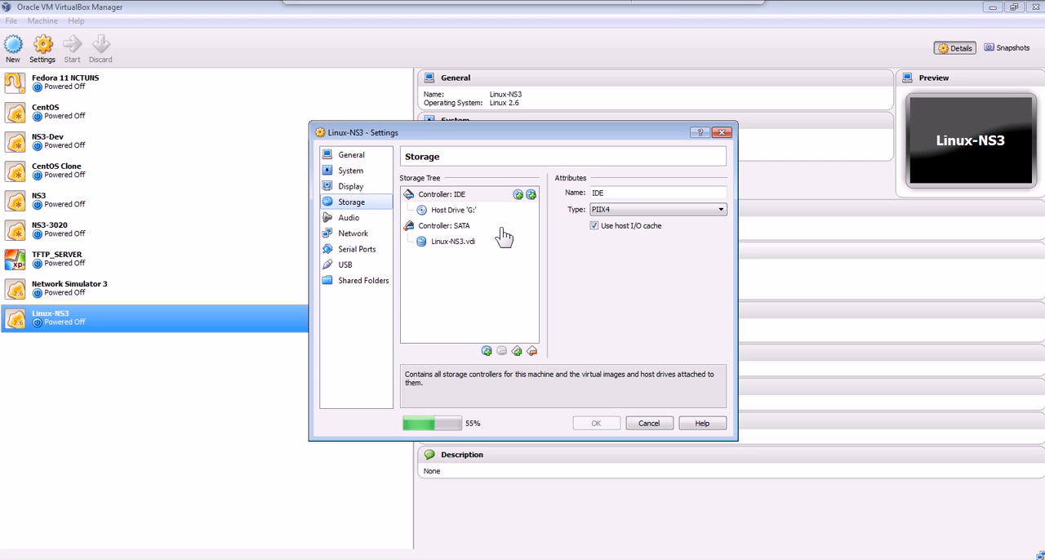
click(458, 211)
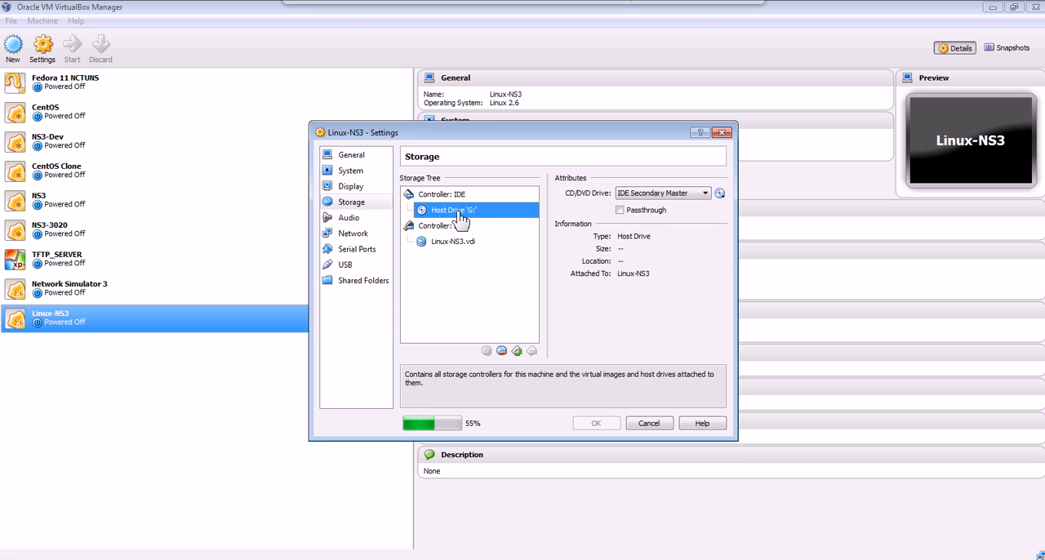
Assign Host Drive 'G:' to the IDE optical drive and save the machine's settings.
click(720, 194)
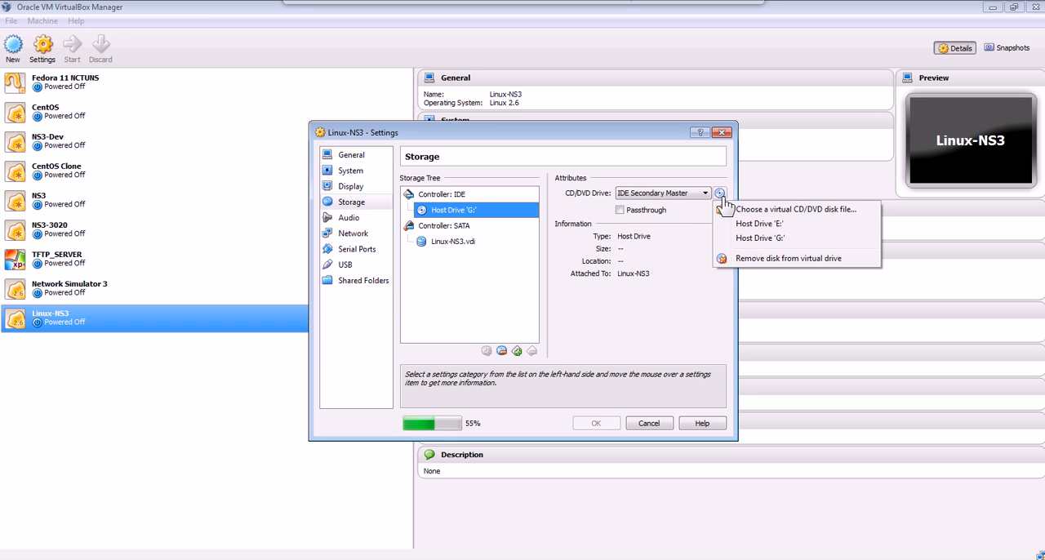
click(751, 241)
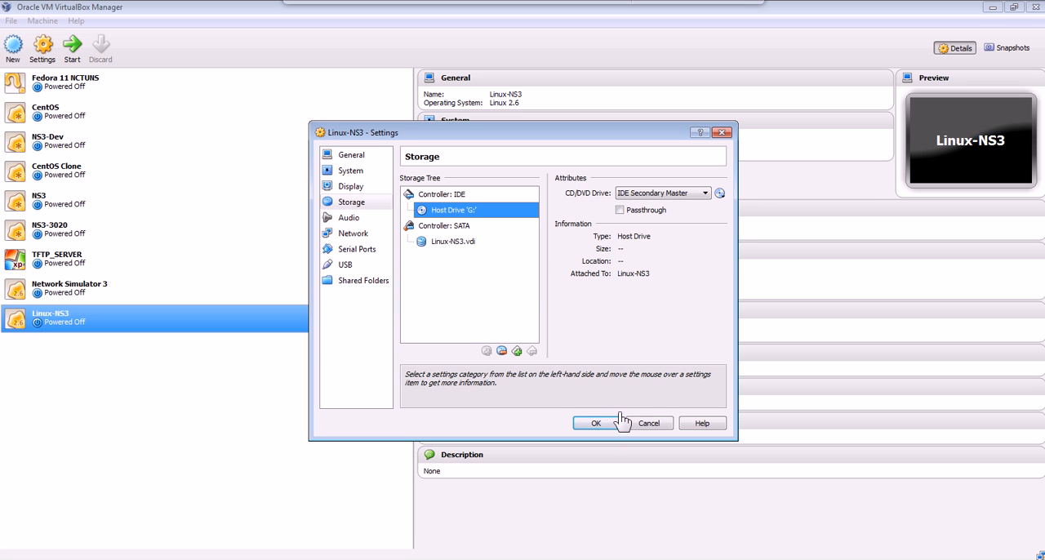
click(596, 424)
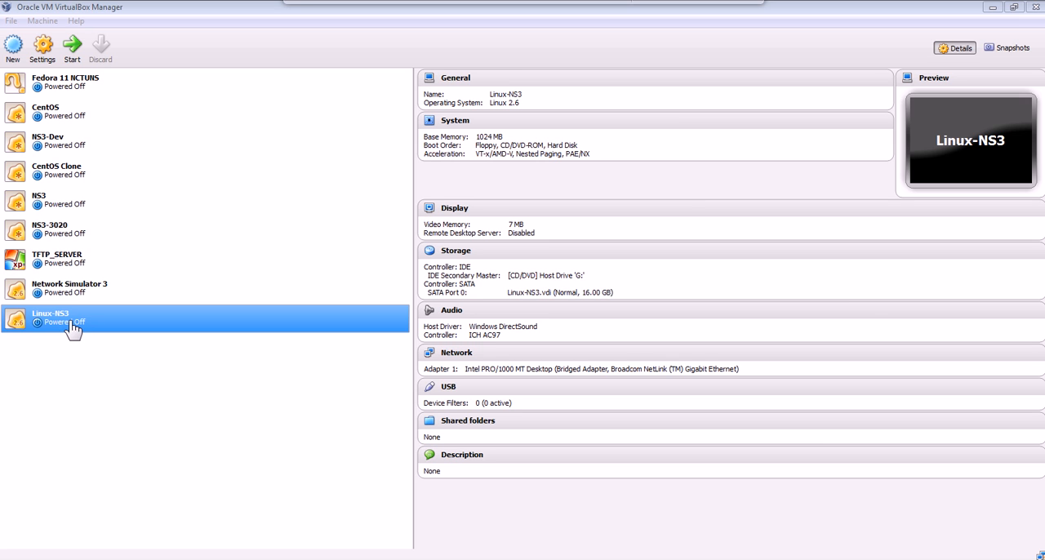
Start the Linux-NS3 machine, choose "Install or upgrade an existing system" while skipping the media test, and maximize its window.
click(81, 51)
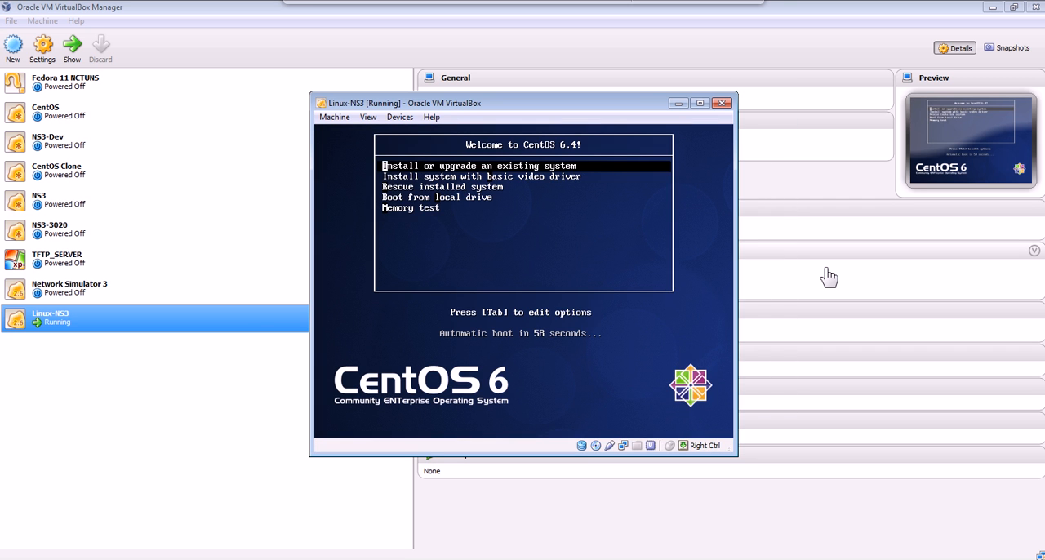
key(Return)
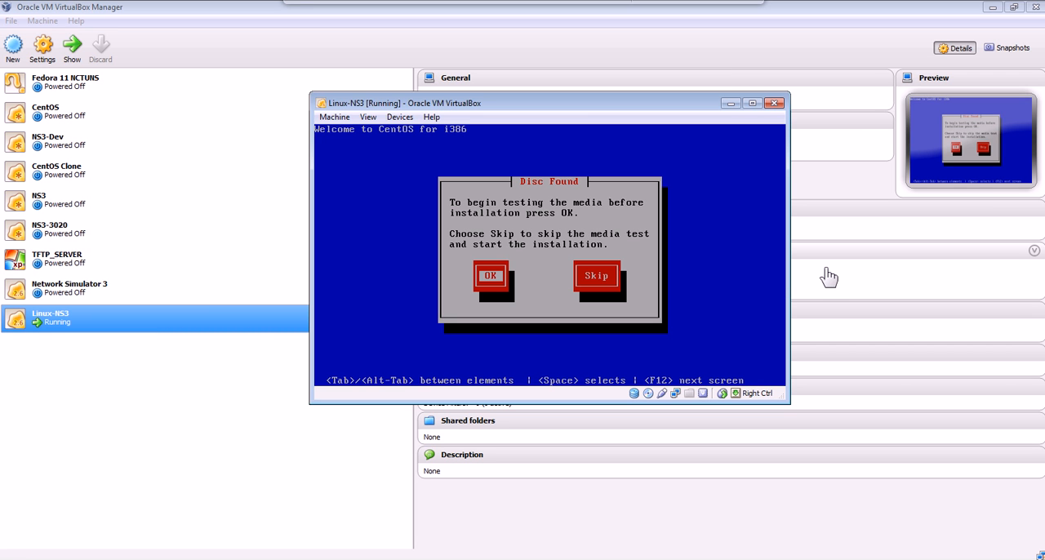
key(Tab)
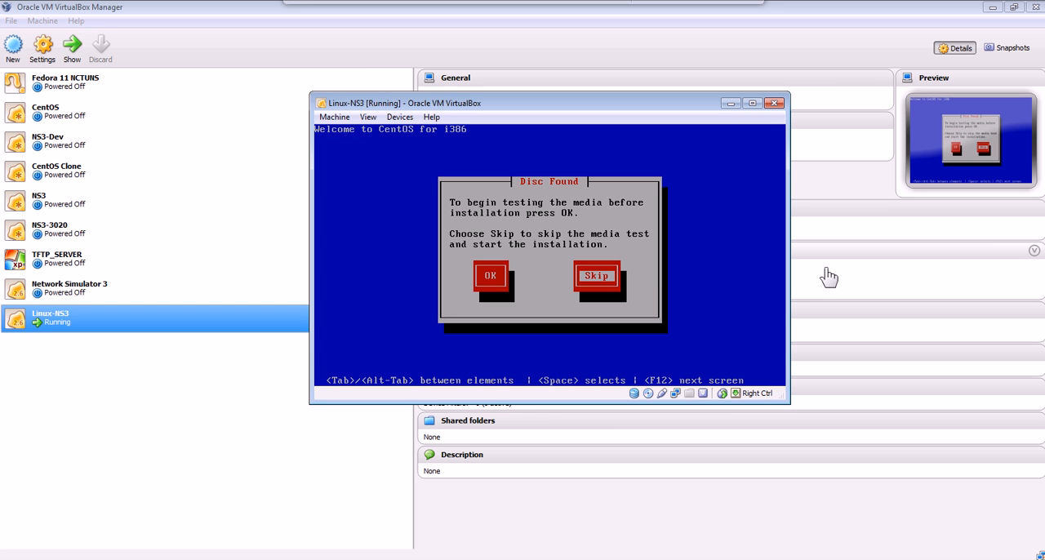
key(Return)
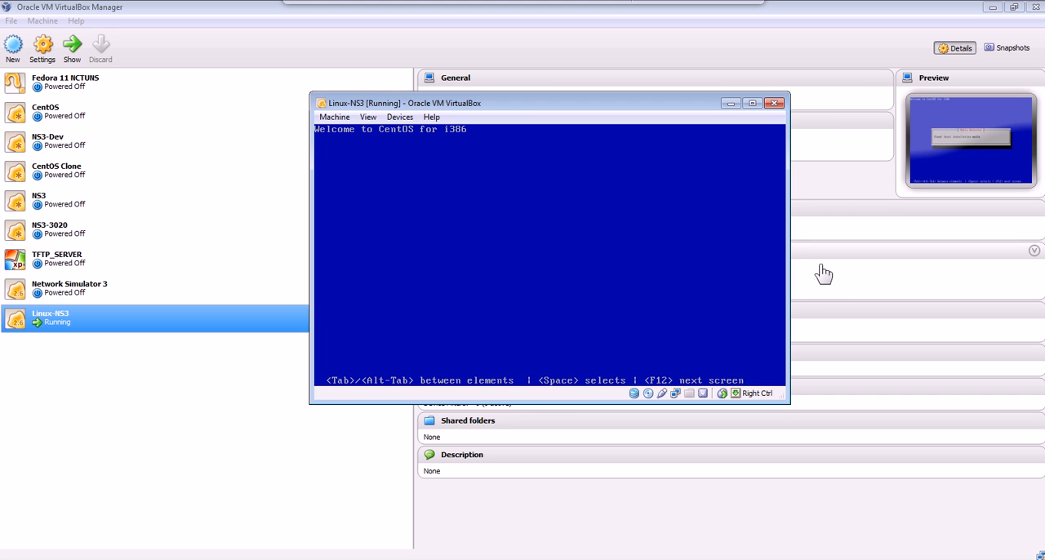
click(752, 104)
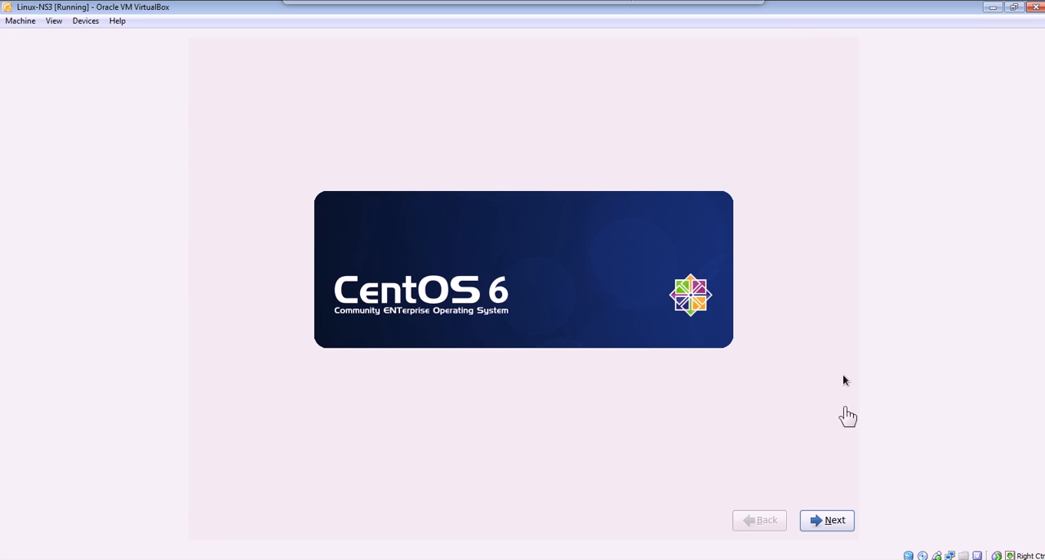
Begin the CentOS installer with English as the installation language and U.S. English as the keyboard.
click(841, 525)
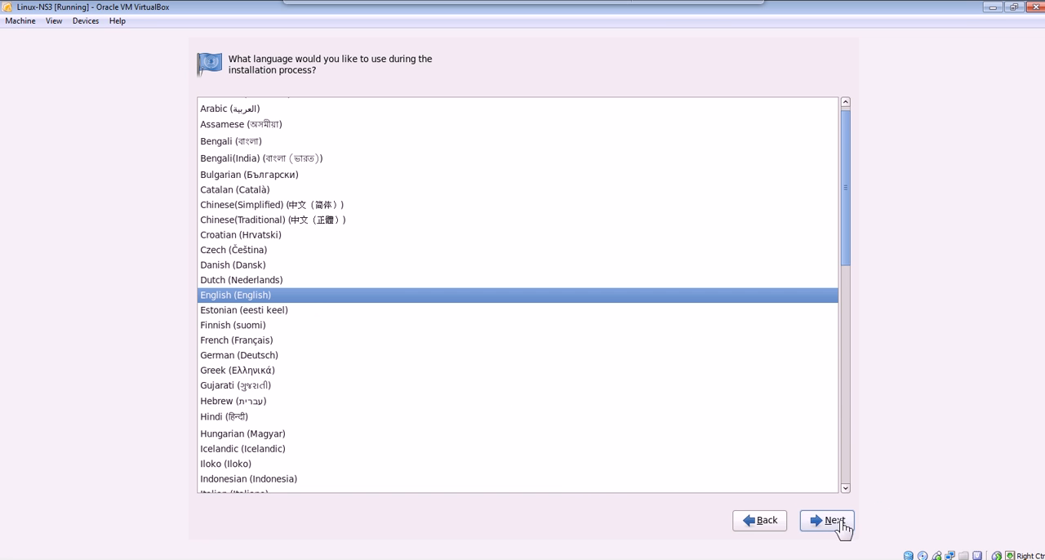
click(841, 525)
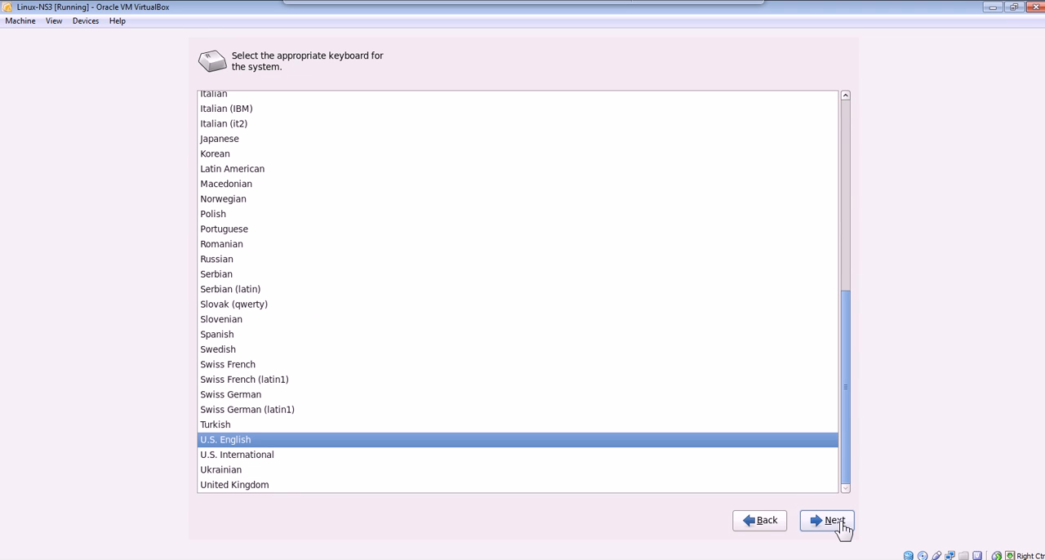
click(841, 525)
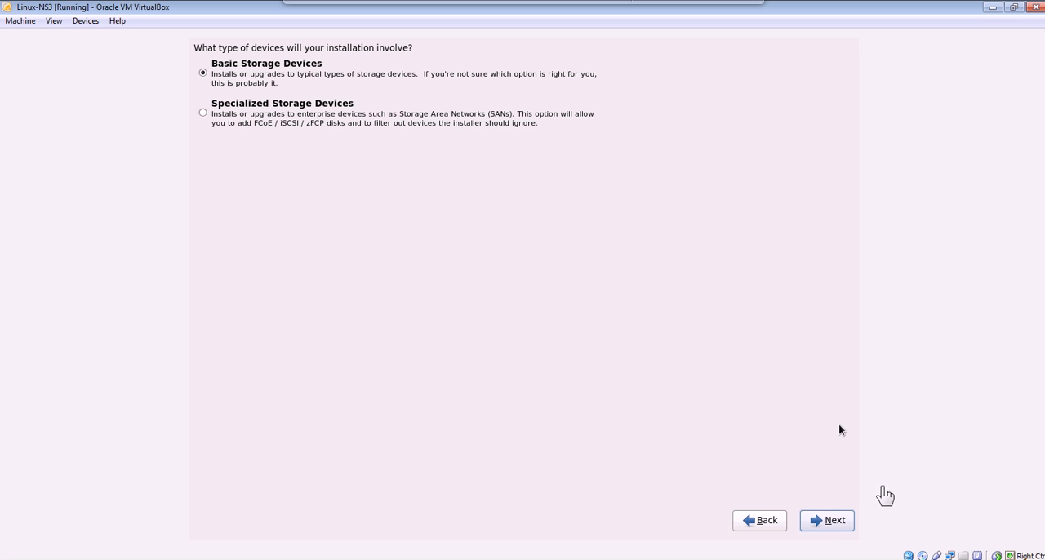
Use Basic Storage Devices for the installation and discard any data on the ATA VBOX HARDDISK.
click(831, 525)
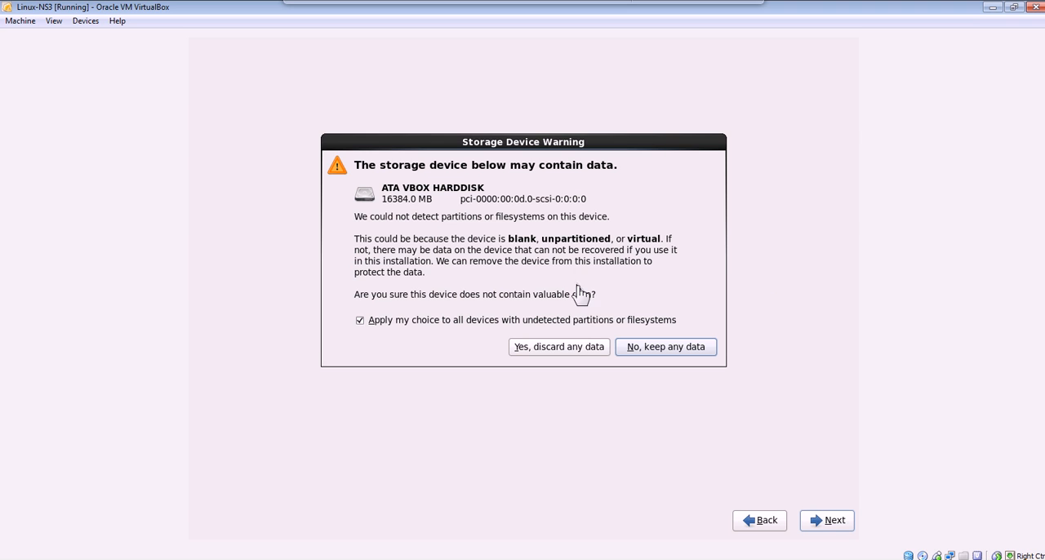
click(543, 351)
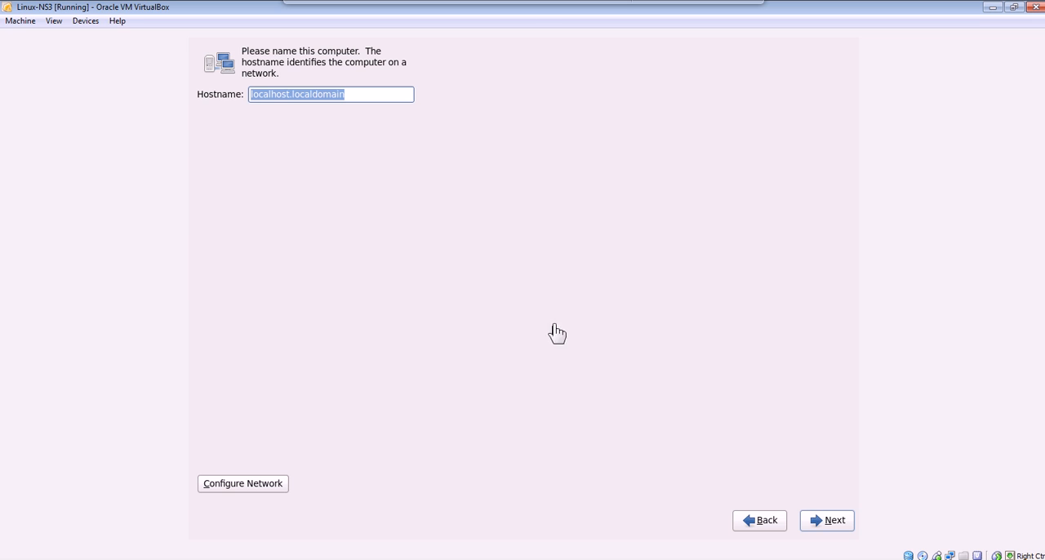
Keep the hostname localhost.localdomain and turn off the "System clock uses UTC" option.
click(846, 533)
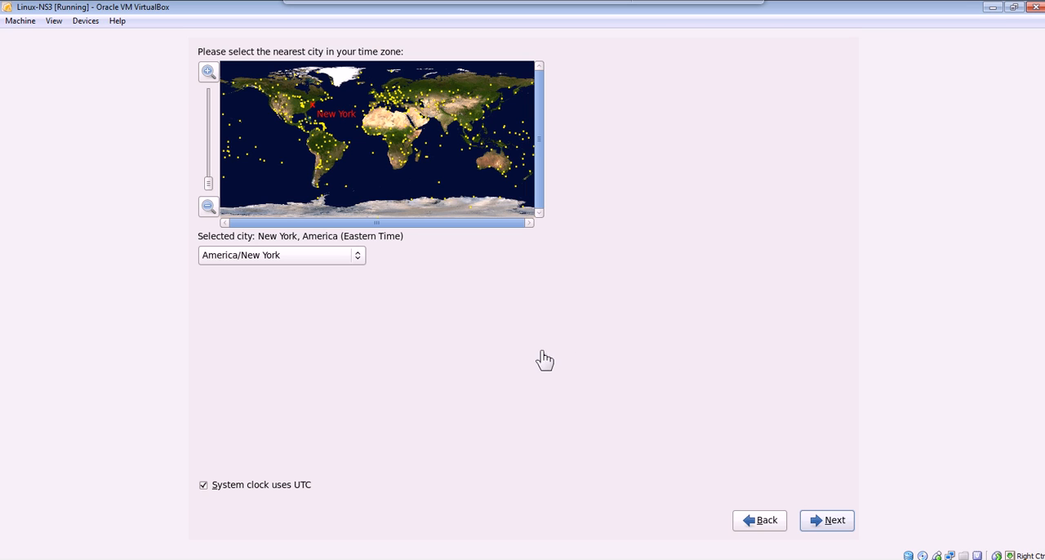
click(203, 487)
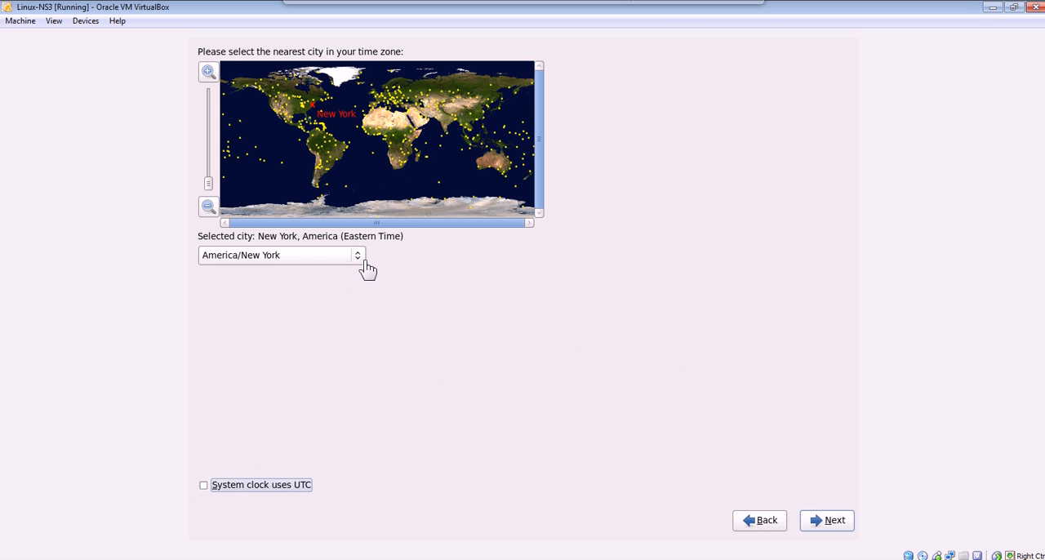
click(365, 262)
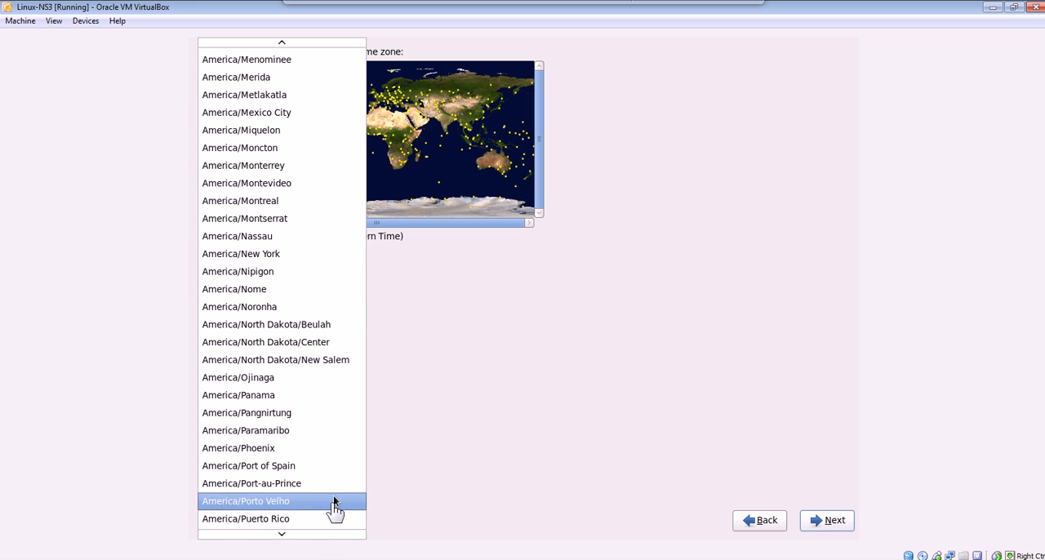
mouse_move(308, 541)
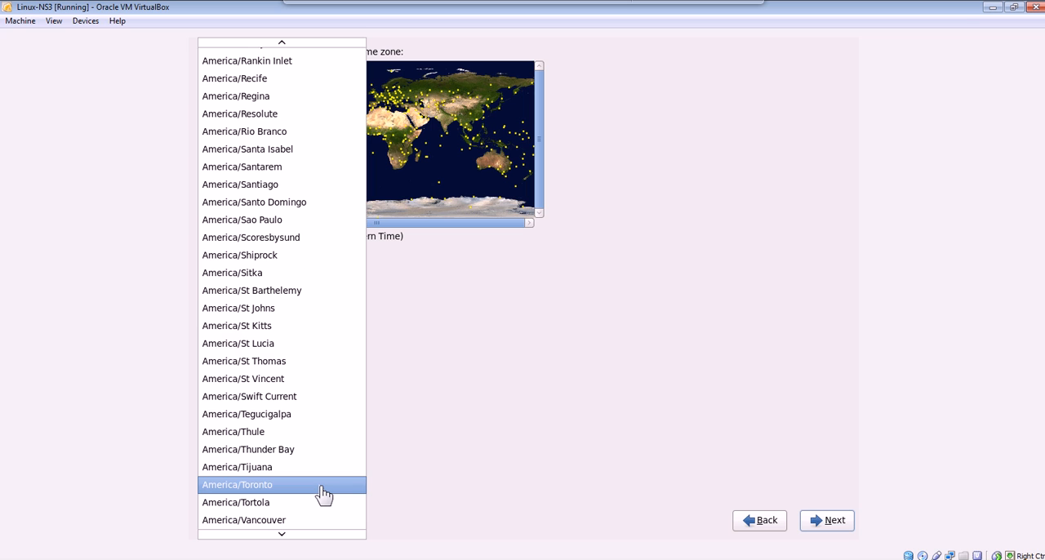
scroll(324, 495, down, 5)
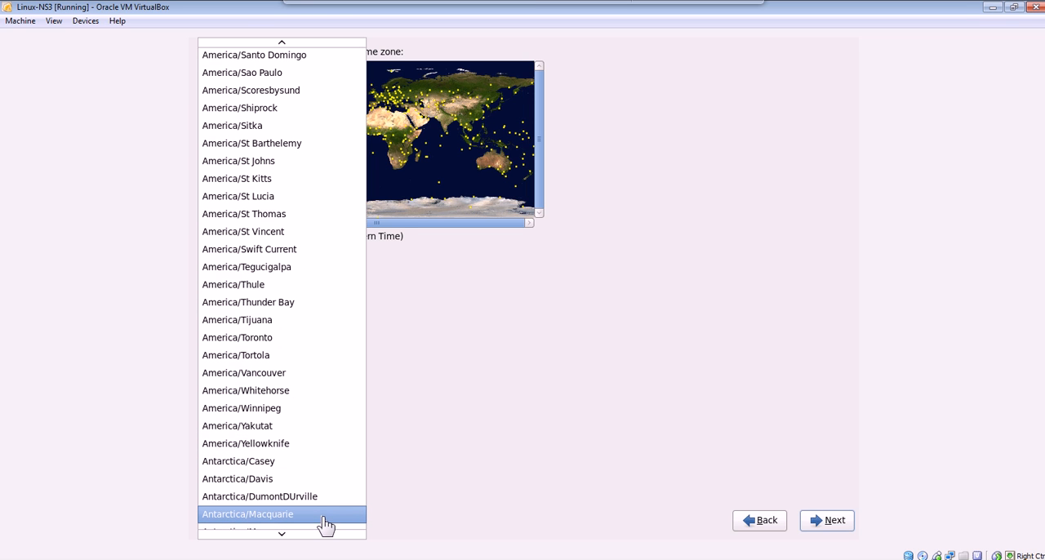
scroll(326, 523, down, 2)
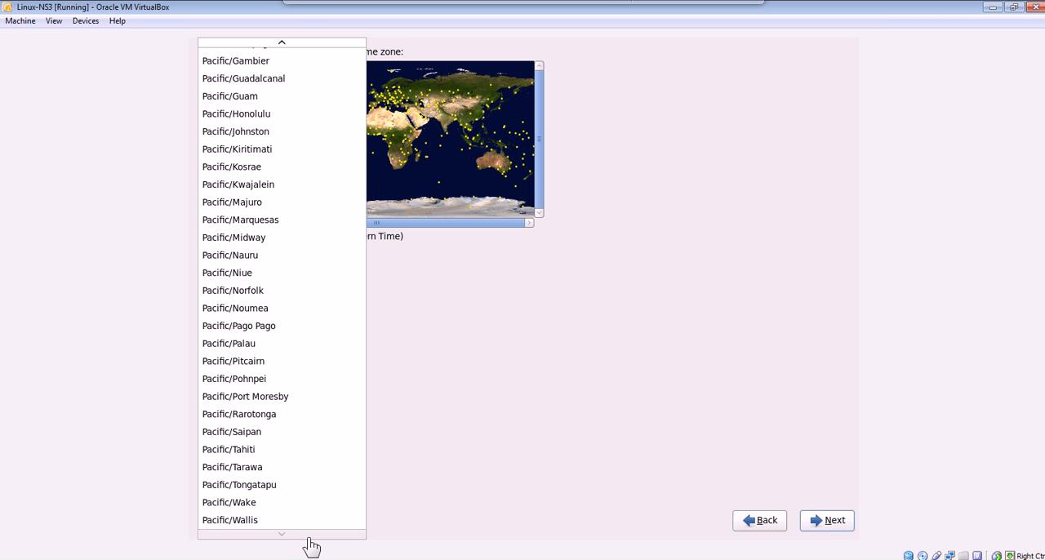
scroll(335, 351, up, 3)
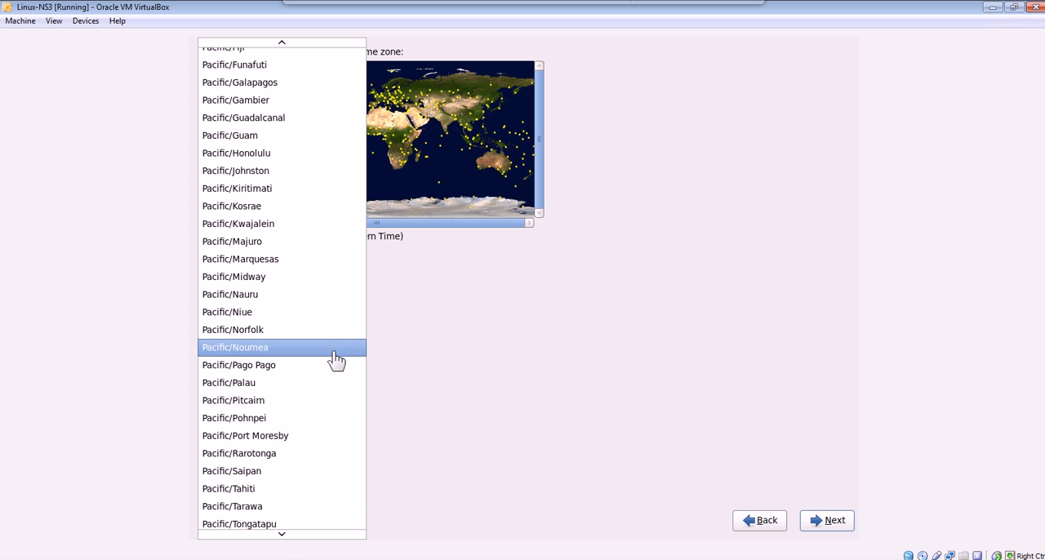
scroll(340, 159, up, 4)
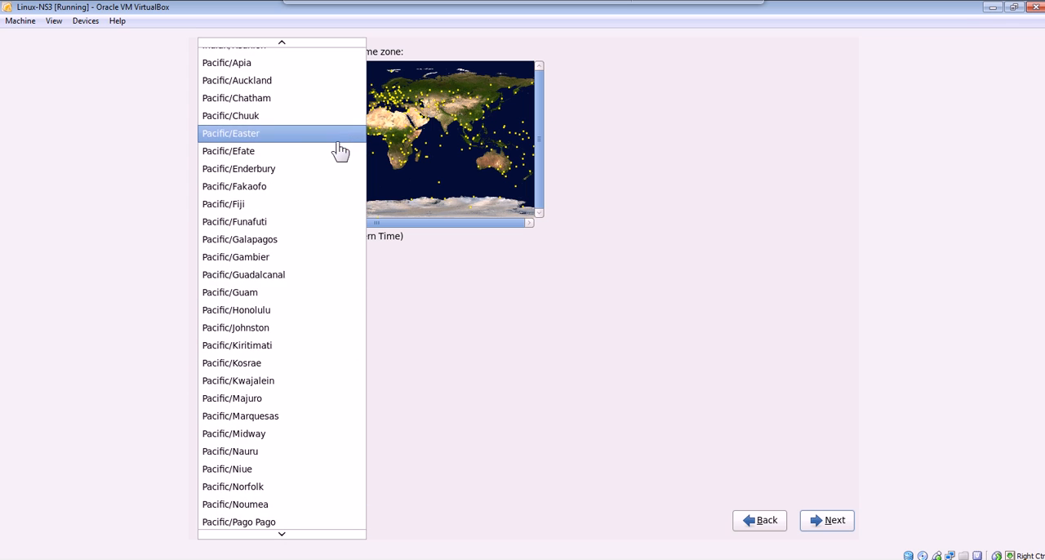
click(549, 320)
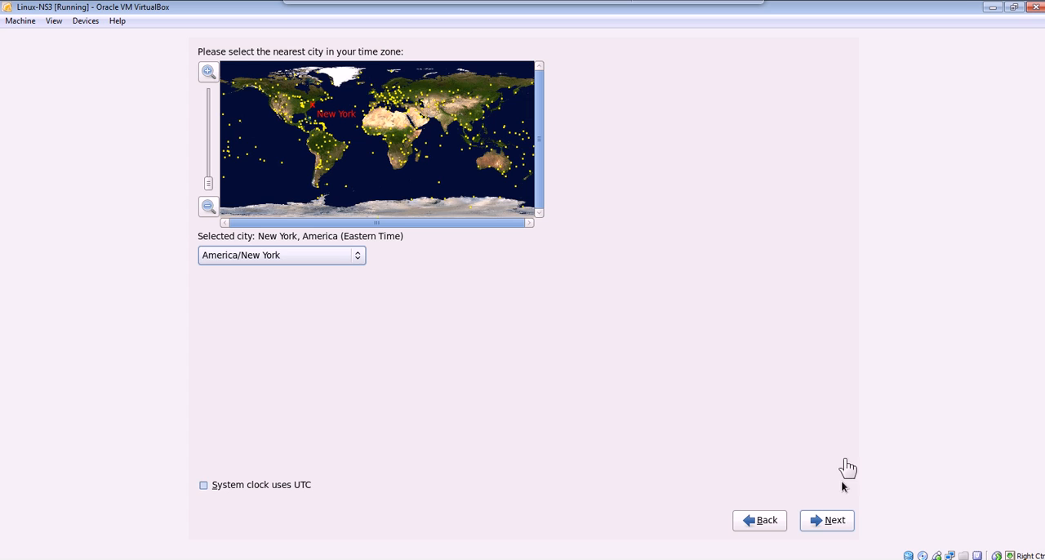
Keep the America/New York time zone, then enter and confirm the root password, choosing to use it anyway.
click(827, 523)
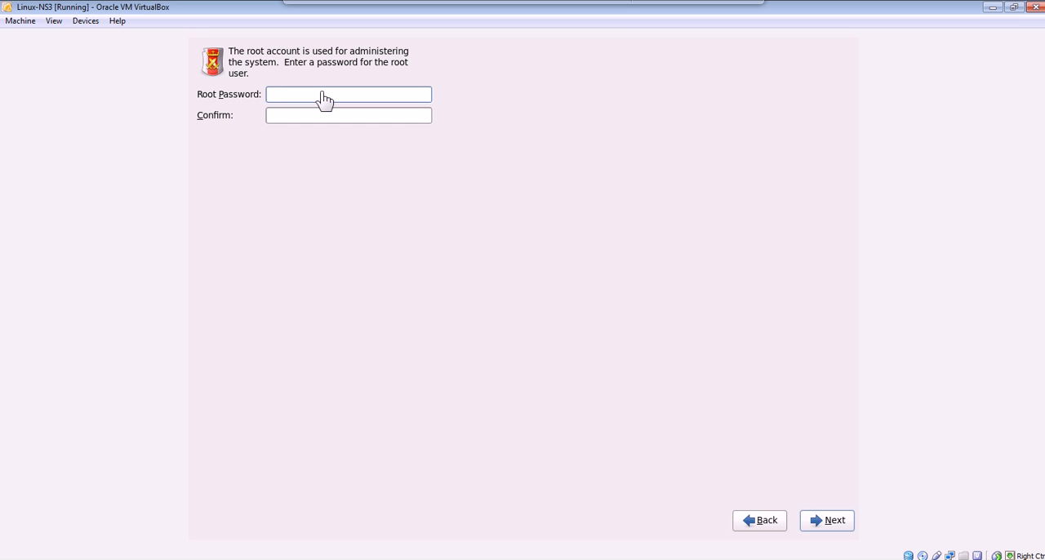
text(**********)
key(Tab)
text(***********)
click(824, 523)
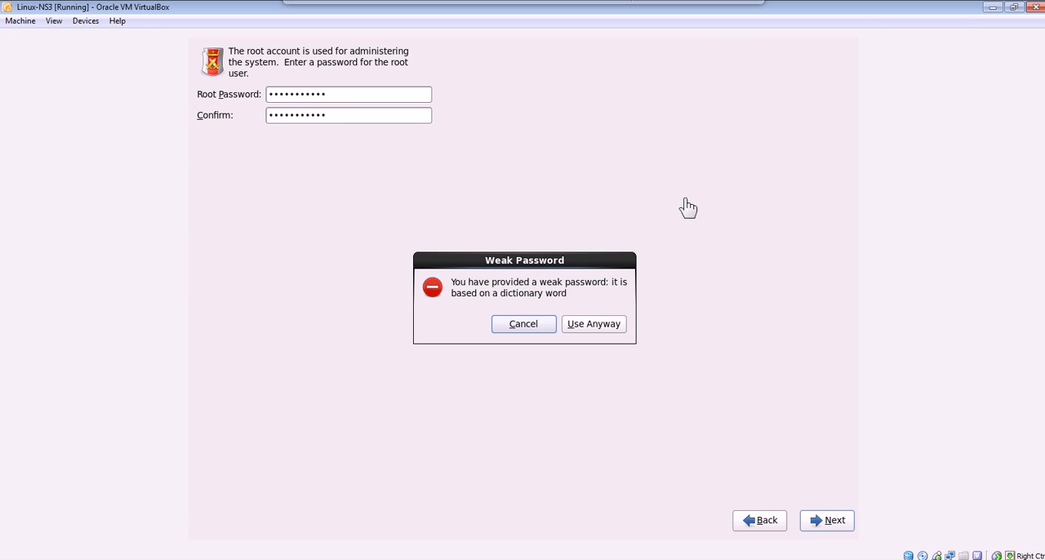
click(615, 327)
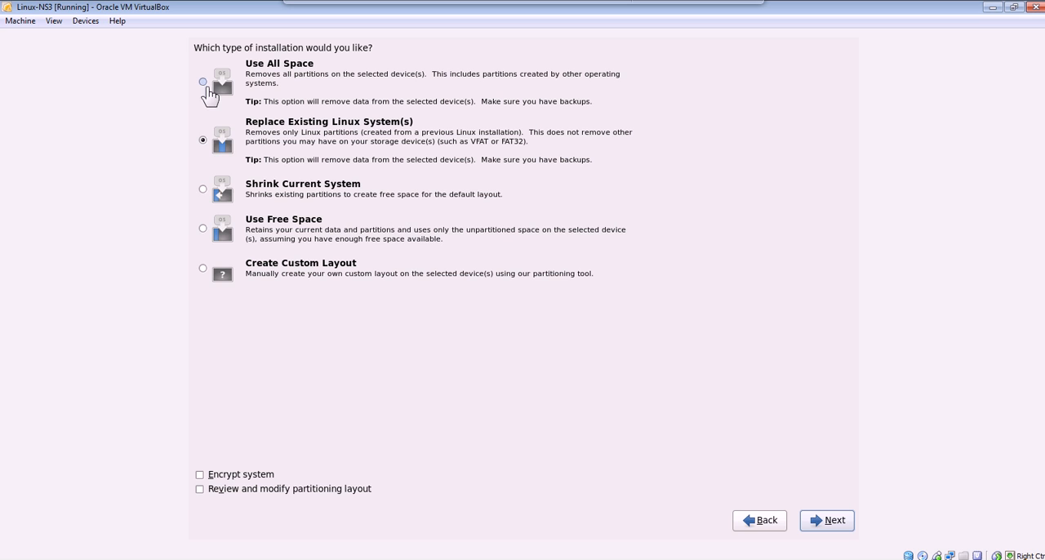
Select the Use All Space installation type and write the partitioning changes to disk.
click(202, 81)
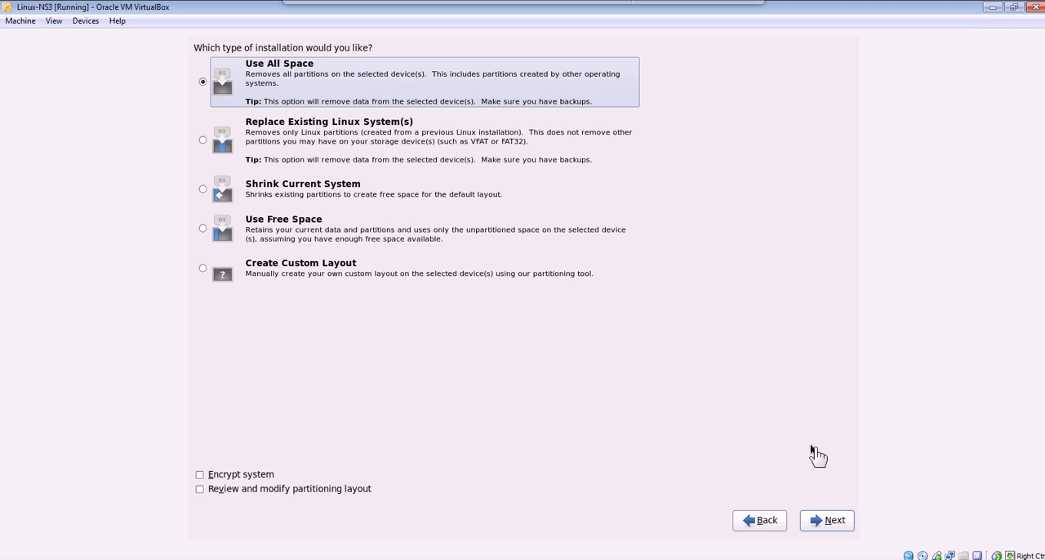
click(833, 522)
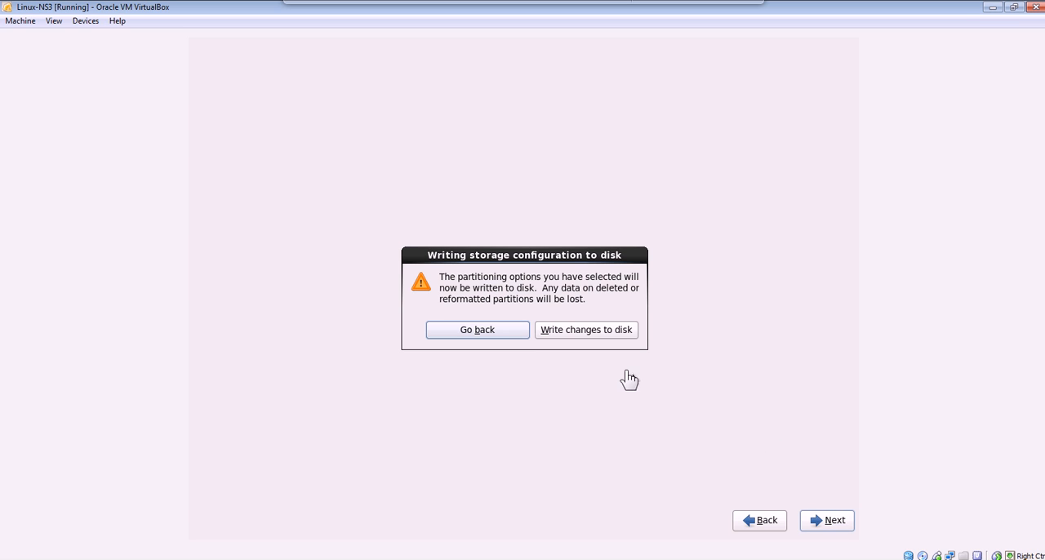
click(628, 340)
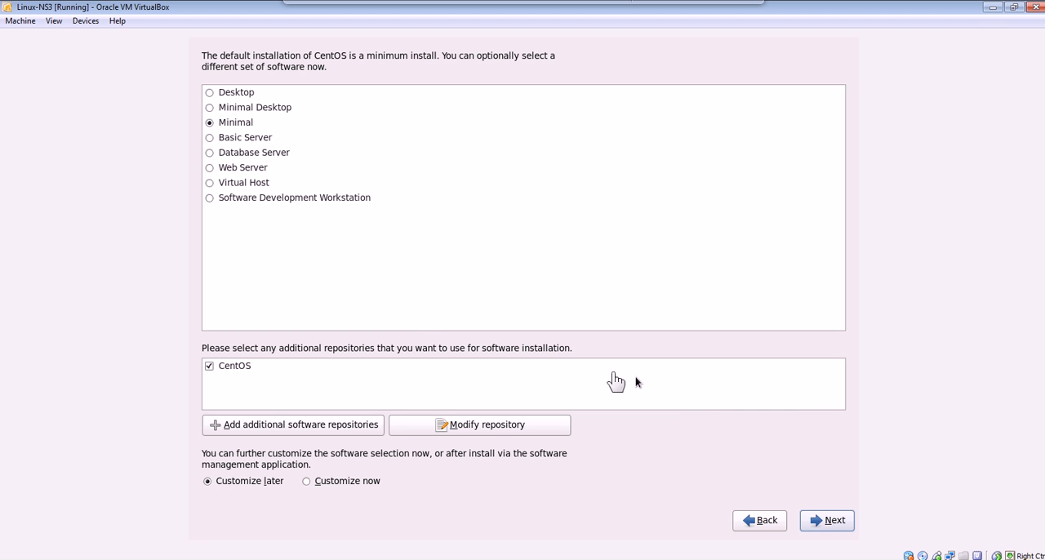
Select the Desktop software set with customization left for later and run the installation.
click(213, 95)
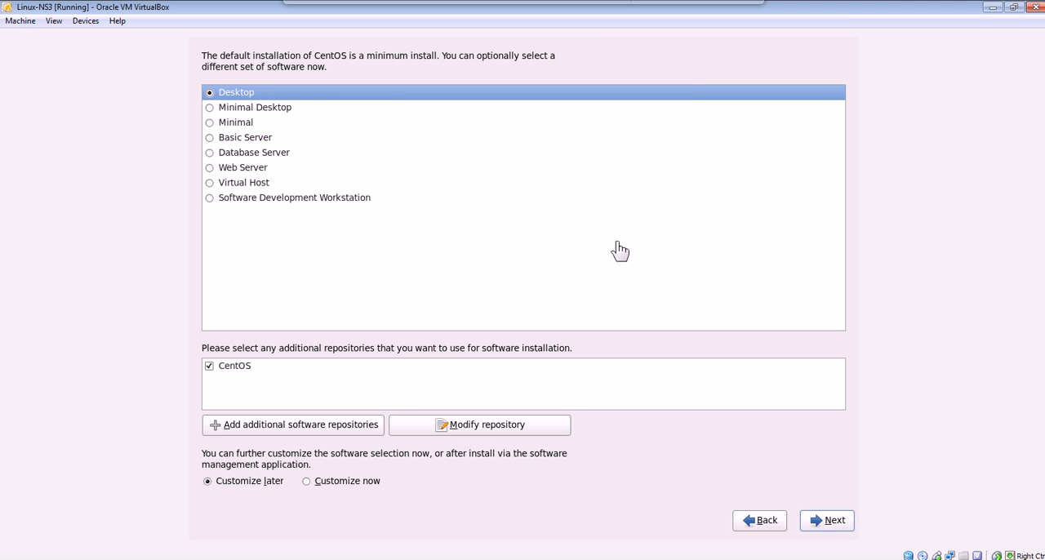
click(833, 527)
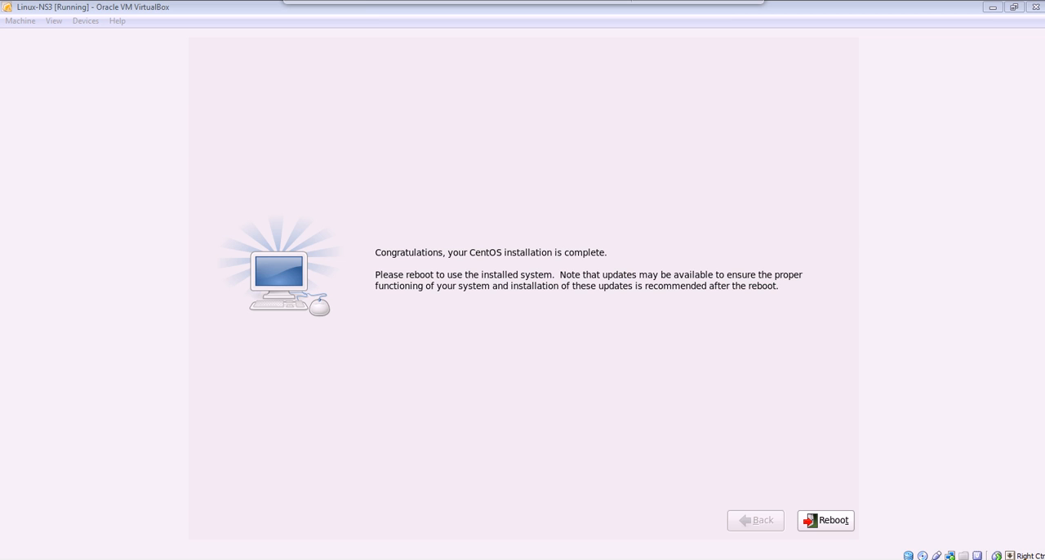
Reboot into the installed CentOS system and accept the License Agreement in its initial setup.
click(832, 523)
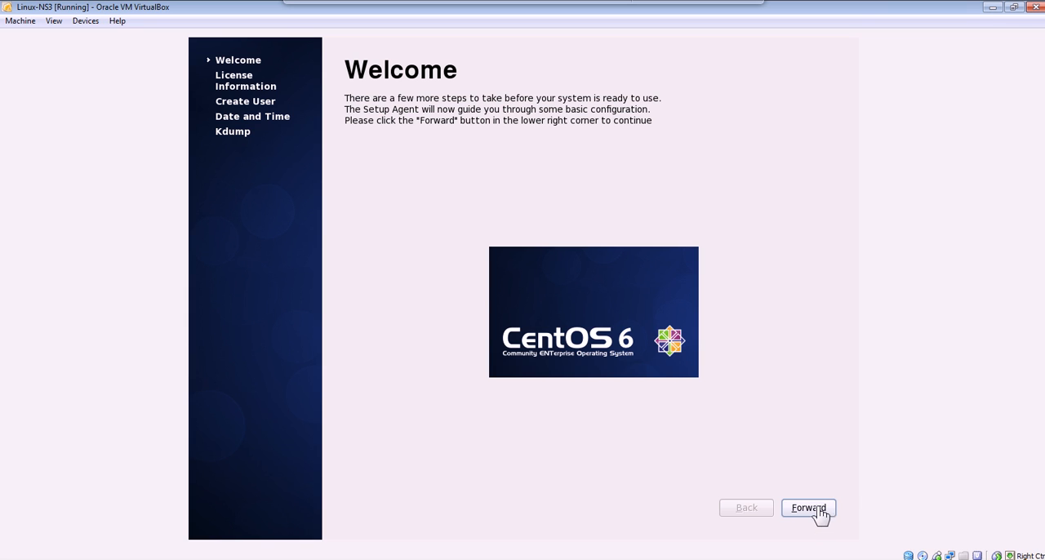
click(821, 513)
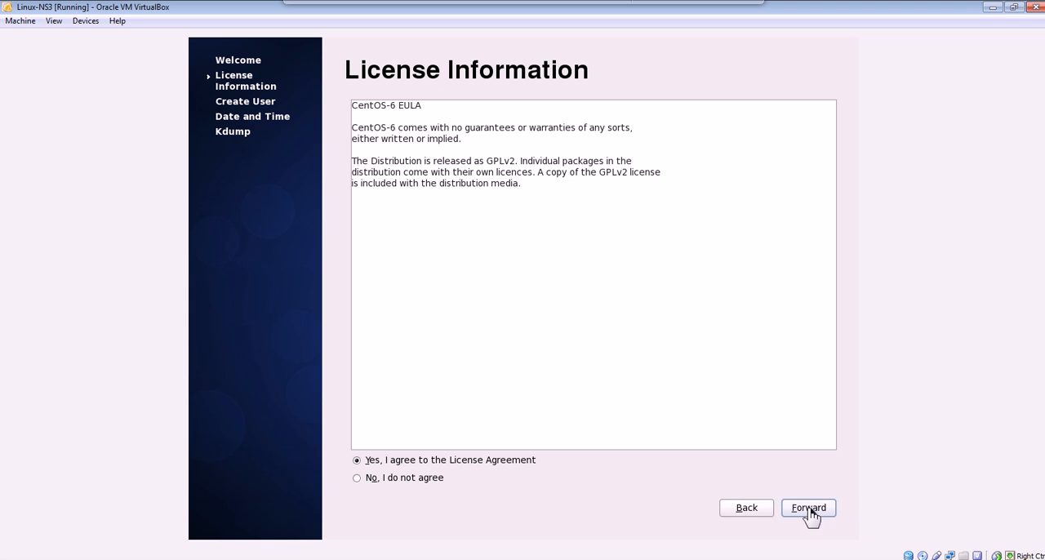
click(820, 514)
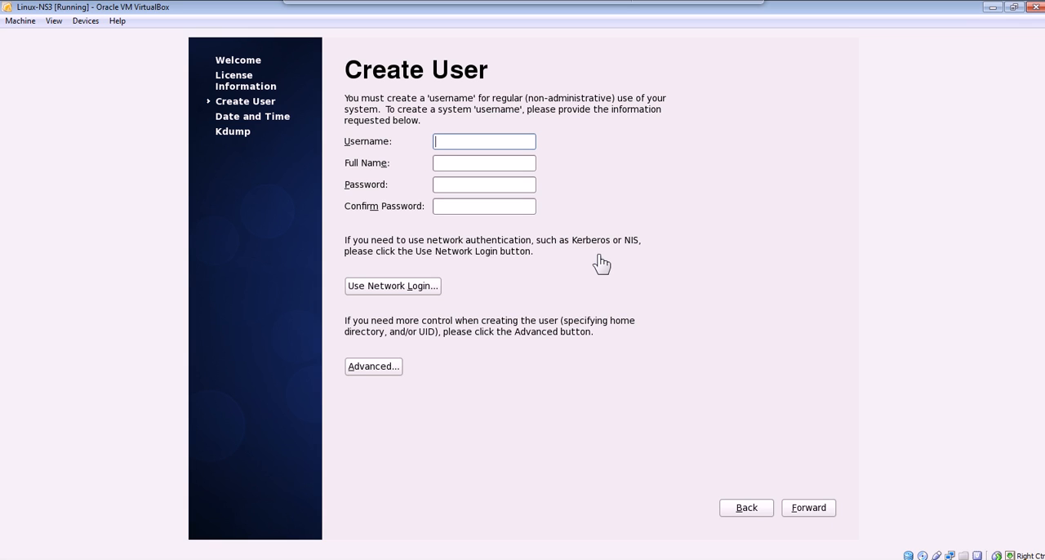
Create the user NS3 with full name Installation, enter and confirm the account password, and accept using it anyway.
key(Tab)
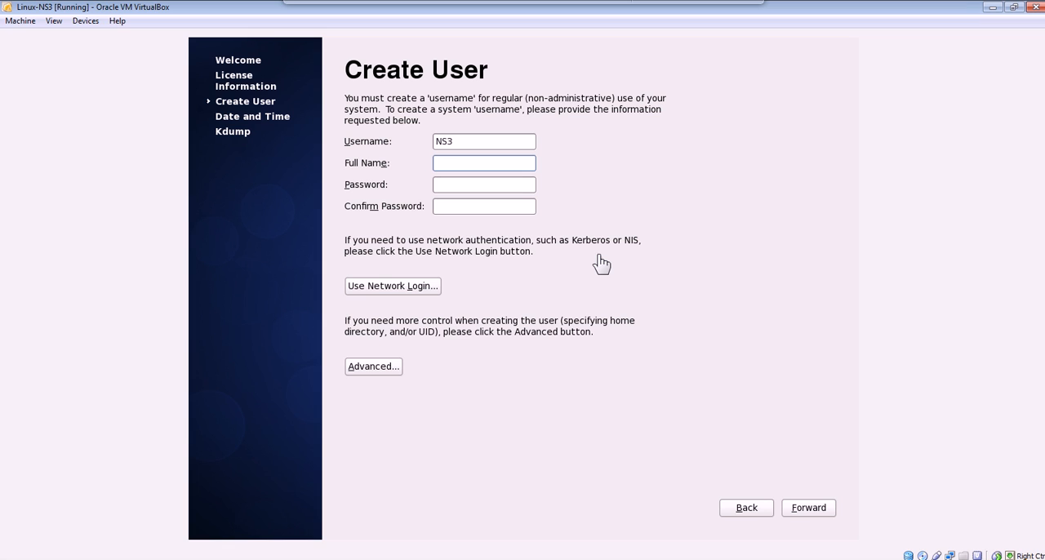
key(Tab)
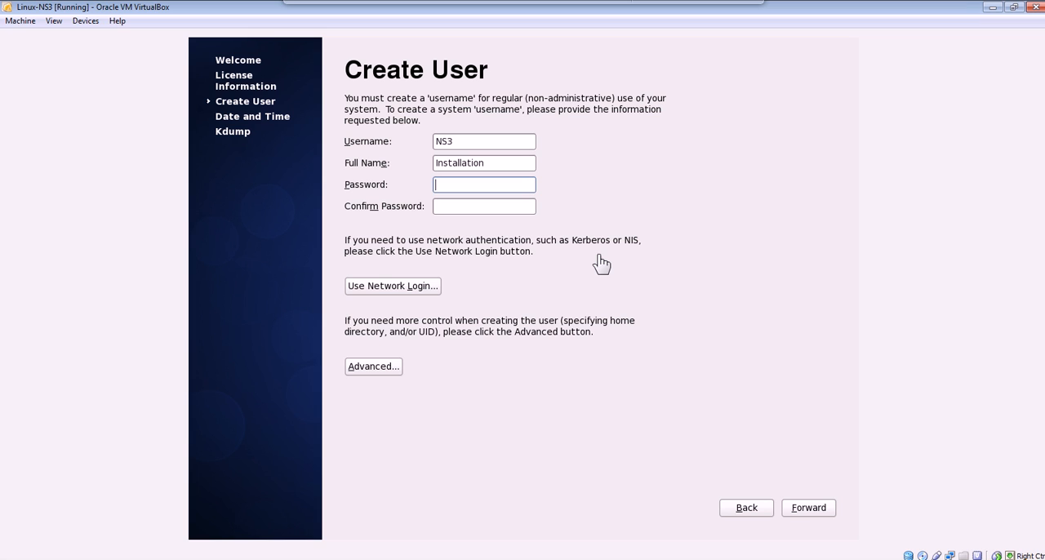
key(Tab)
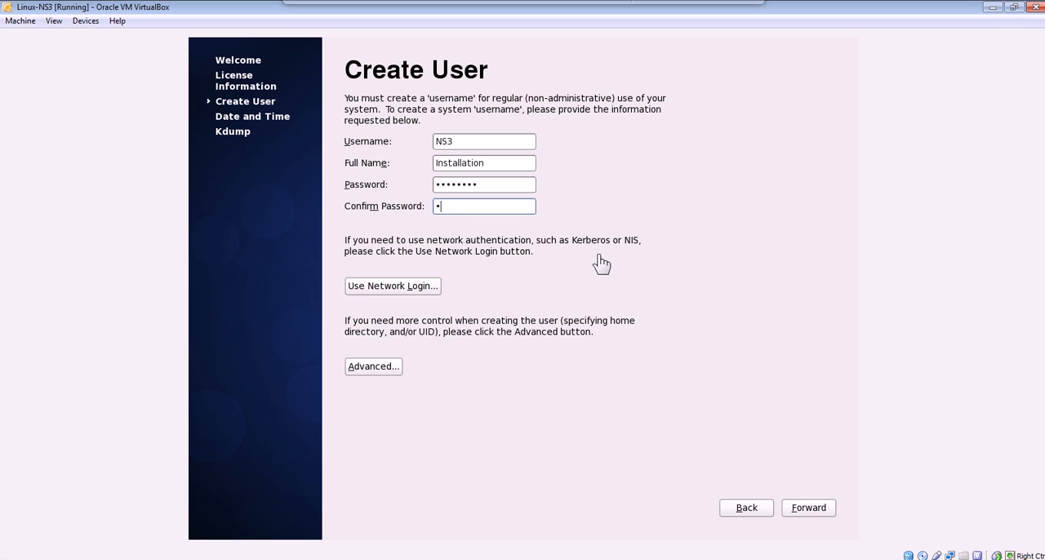
click(810, 510)
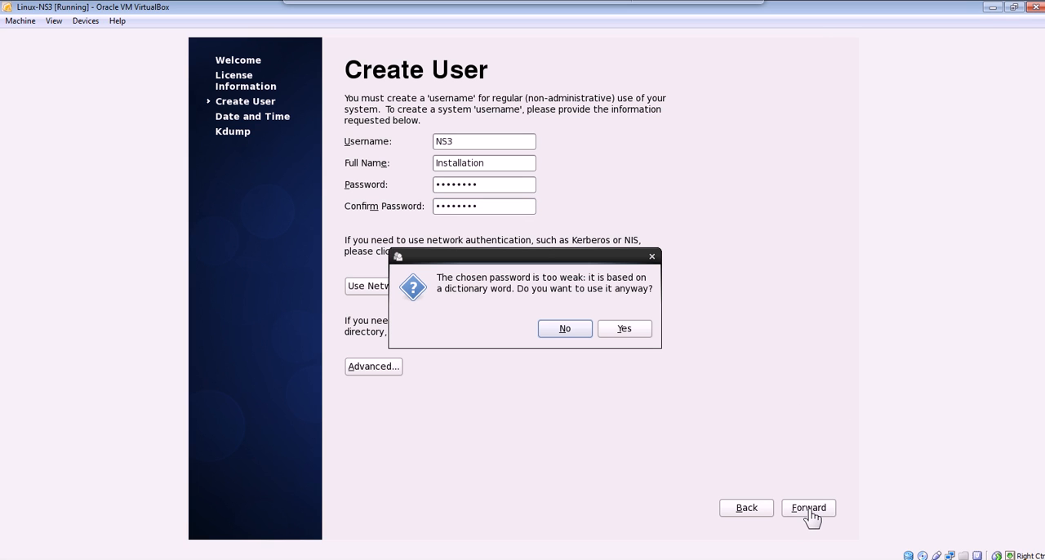
click(643, 335)
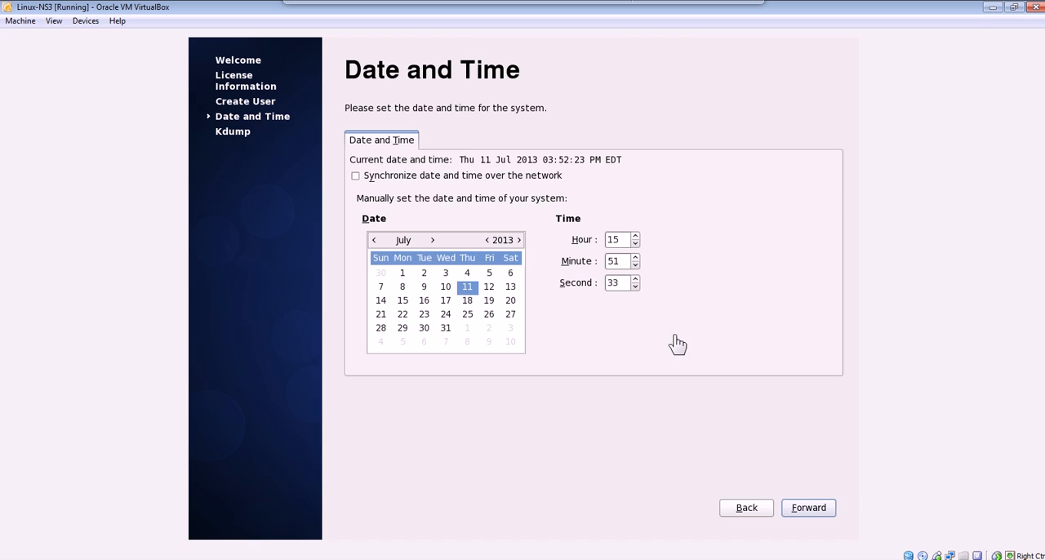
Keep the default date and time, leave Kdump disabled, and finish the initial setup.
click(825, 513)
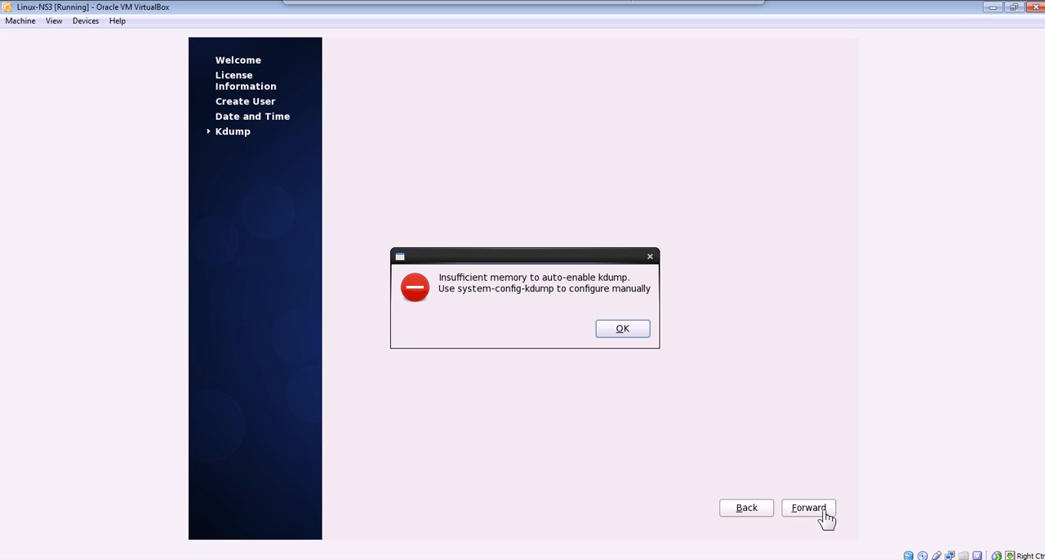
click(635, 332)
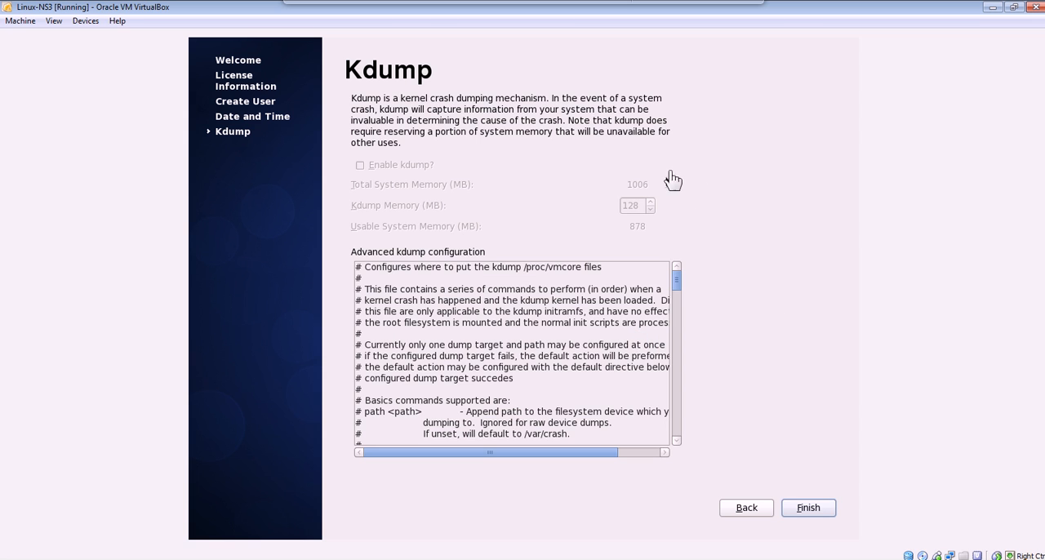
click(823, 511)
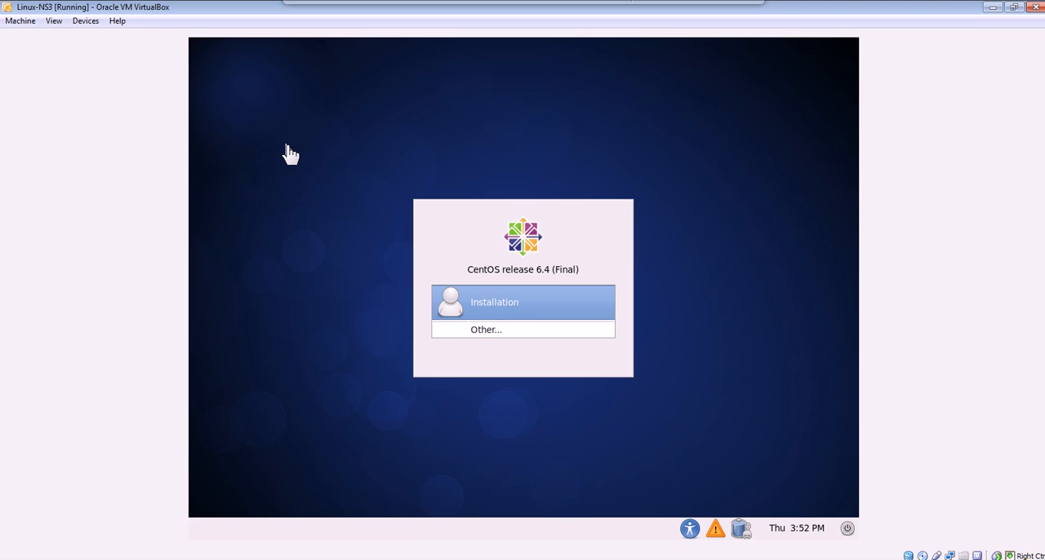
Maximize the virtual machine window and log in as root with the account password, permanently dismissing the super user warning.
key(ctrl+f)
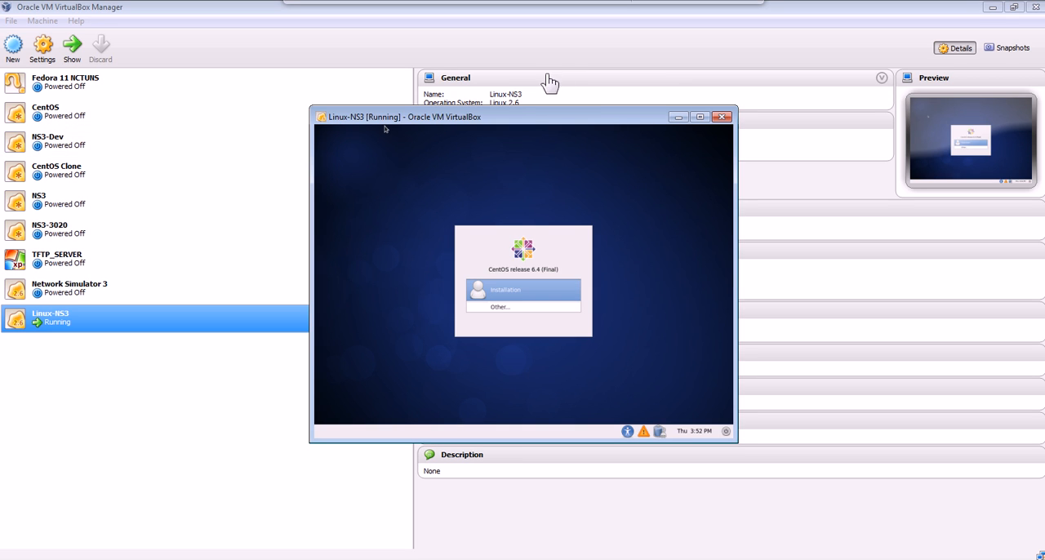
click(700, 117)
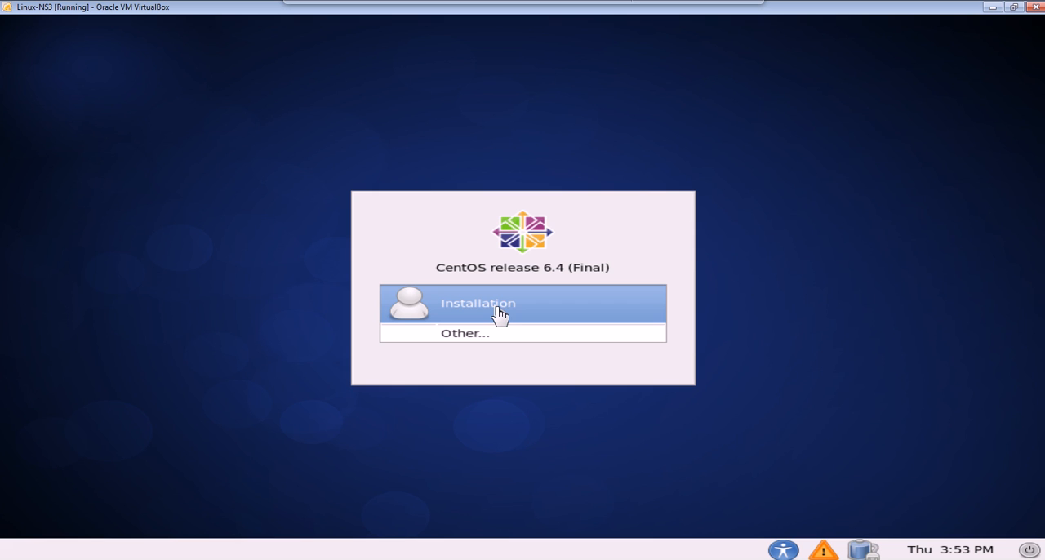
click(473, 339)
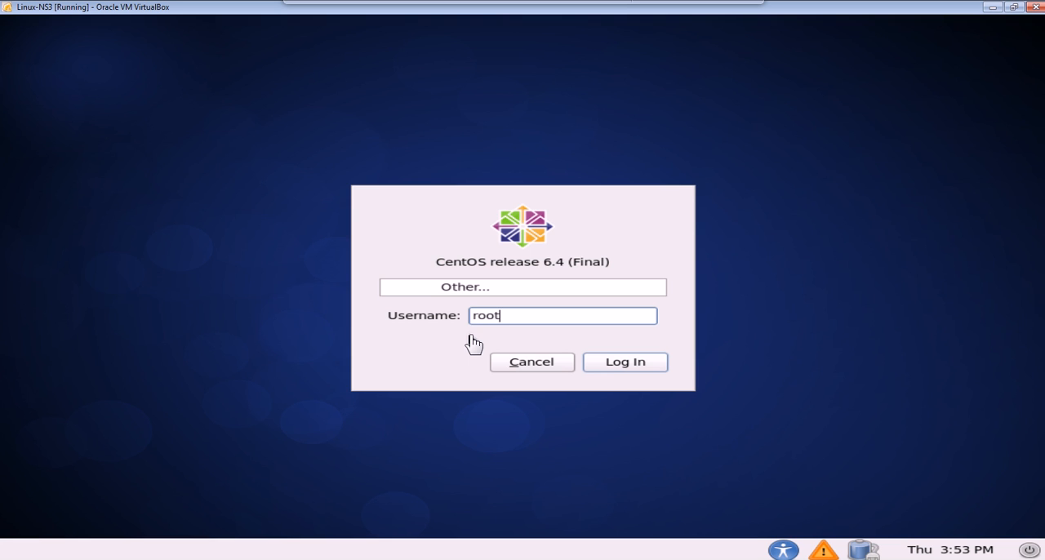
key(Return)
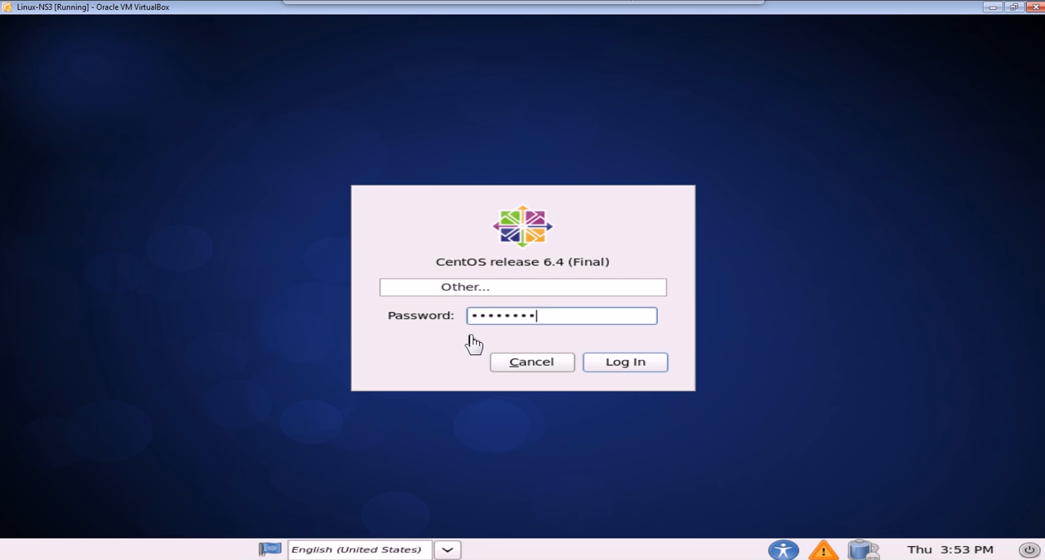
key(Return)
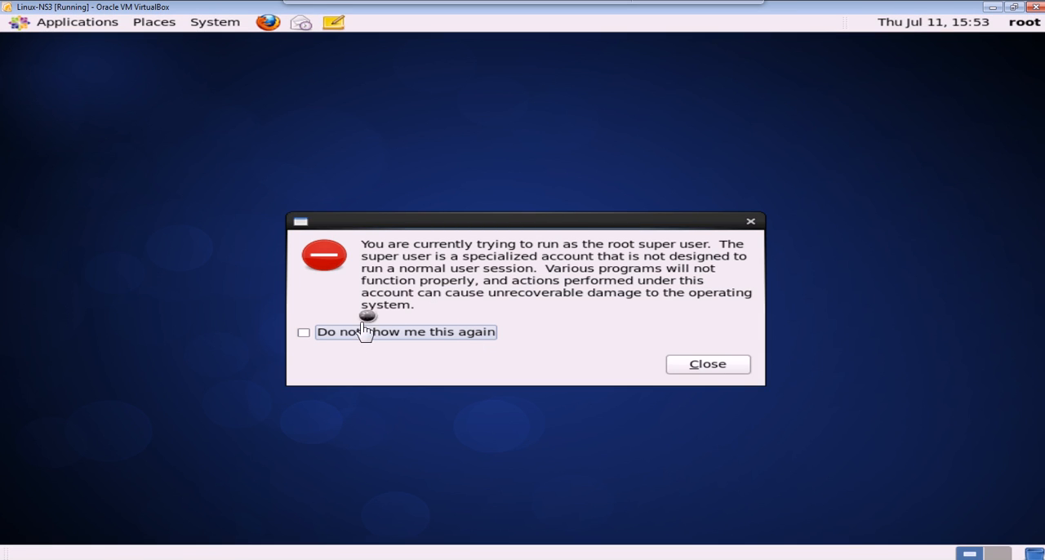
click(307, 335)
click(737, 371)
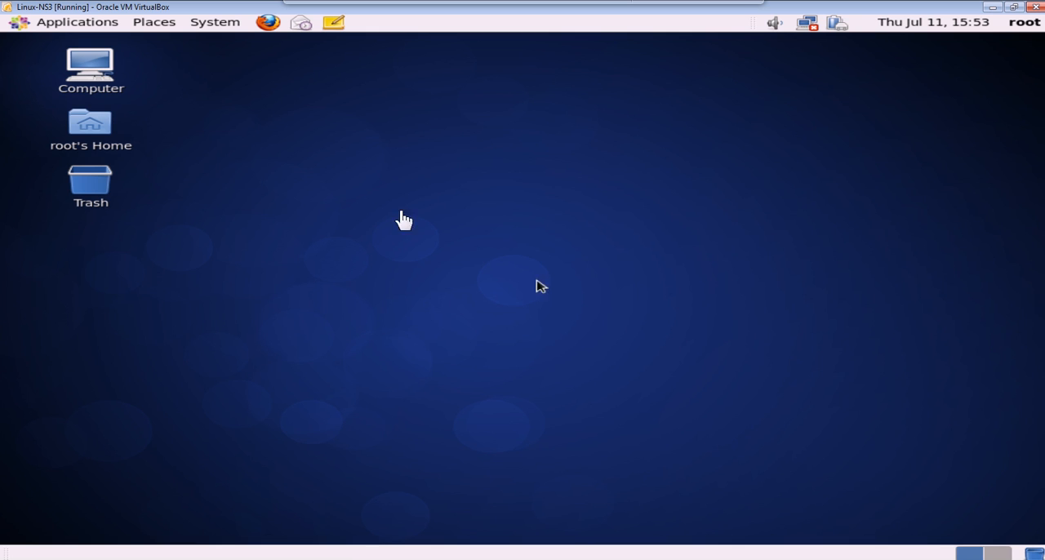
Browse from Computer into Filesystem, view its media folder in a separate window, and close that folder's window.
double_click(82, 82)
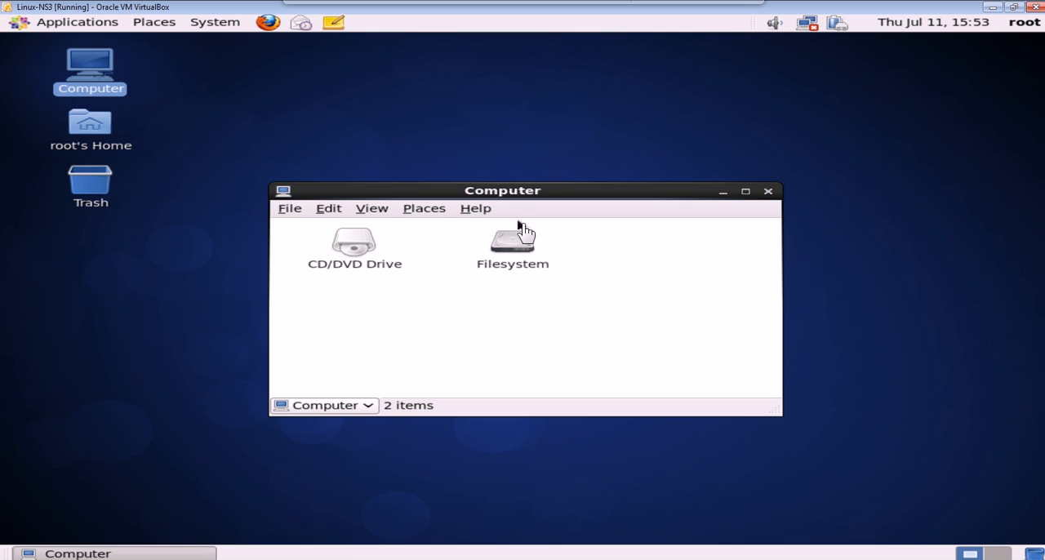
double_click(539, 265)
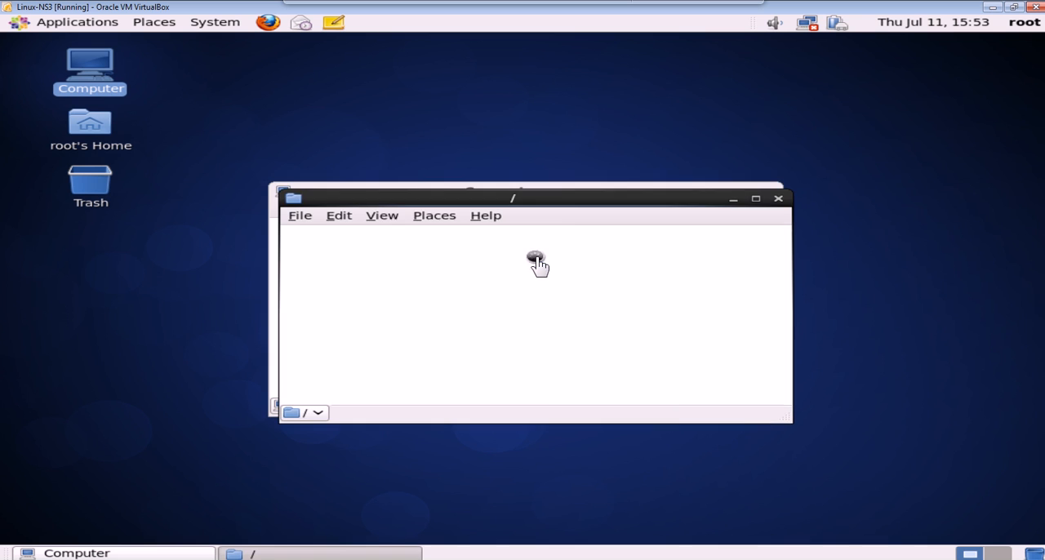
drag(572, 196, 752, 176)
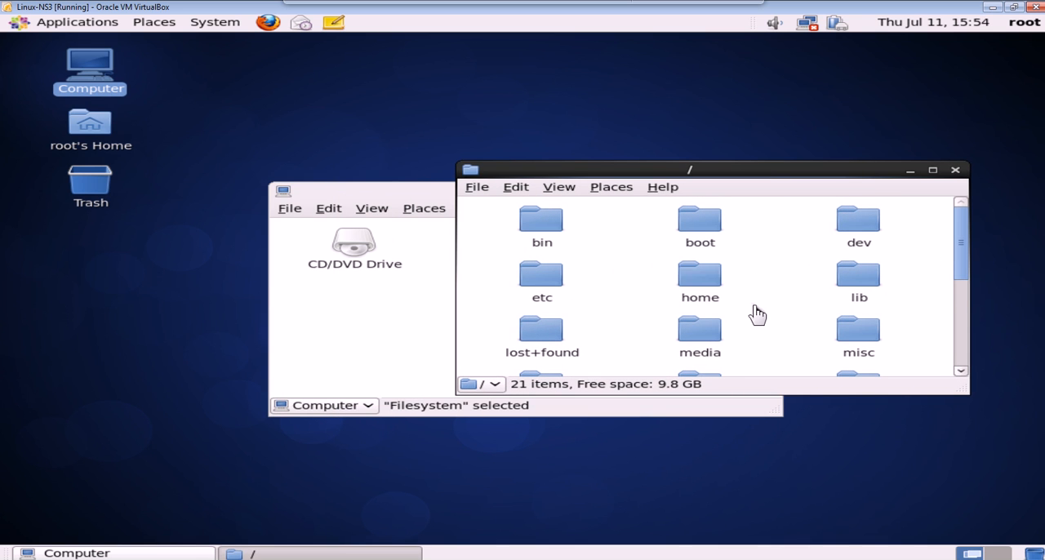
scroll(726, 312, down, 1)
double_click(711, 292)
click(965, 178)
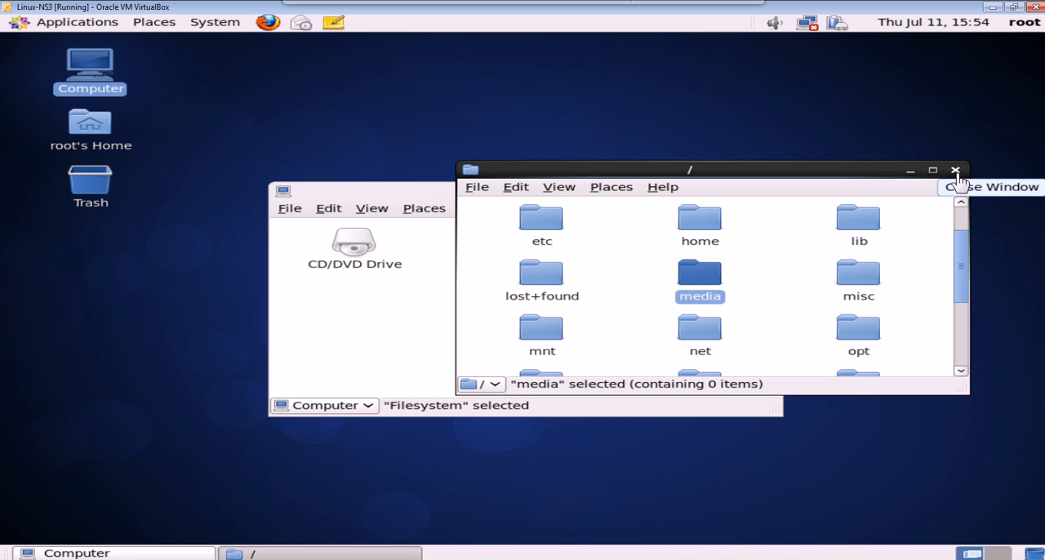
Enable Always open in browser windows in the File Management Preferences and close the root folder's window.
click(517, 190)
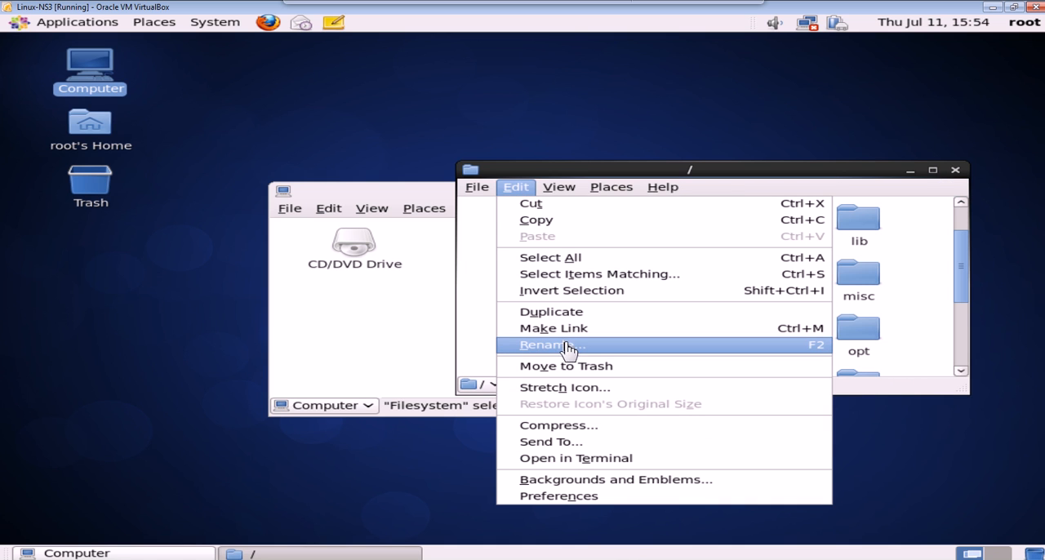
click(564, 498)
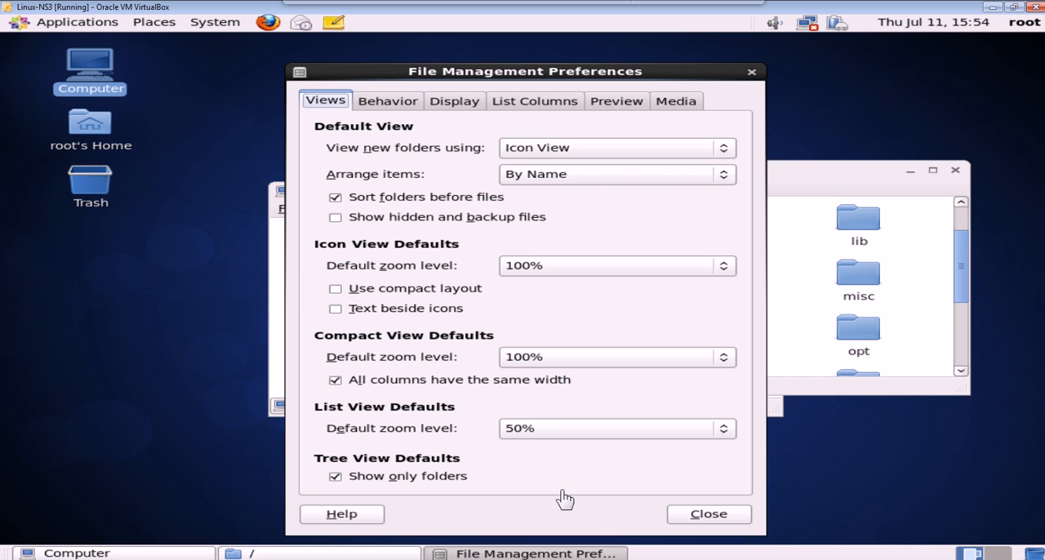
click(389, 109)
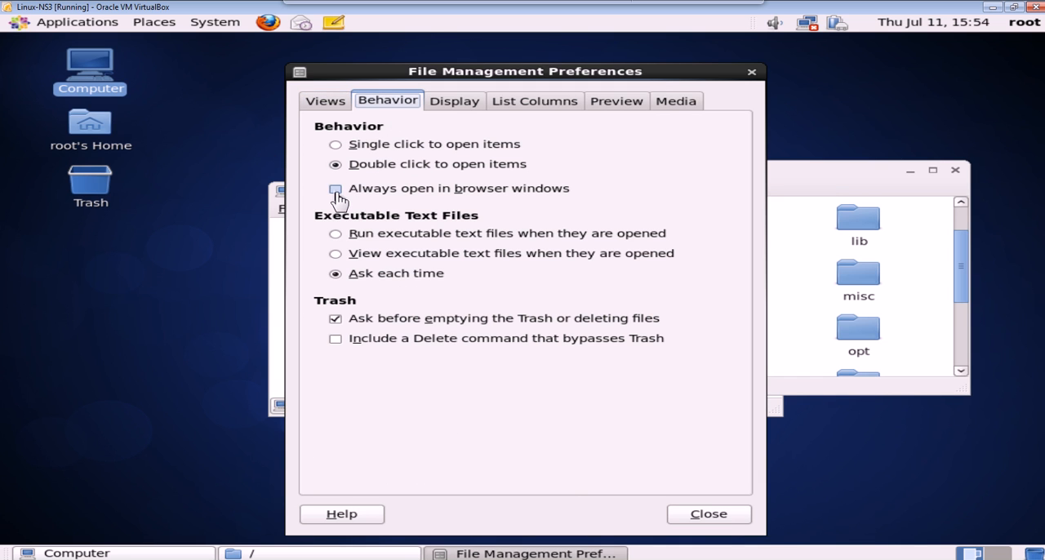
click(336, 192)
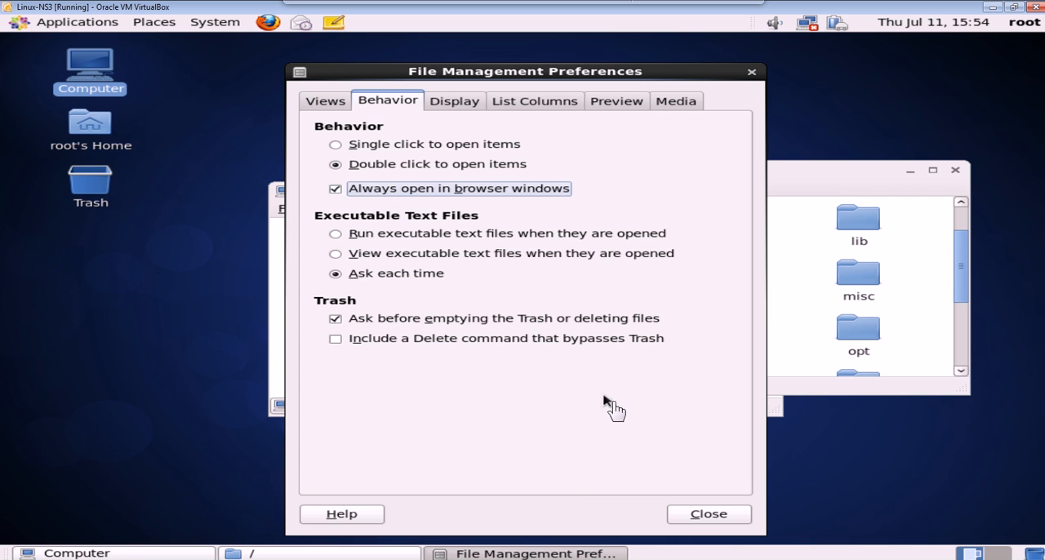
click(707, 514)
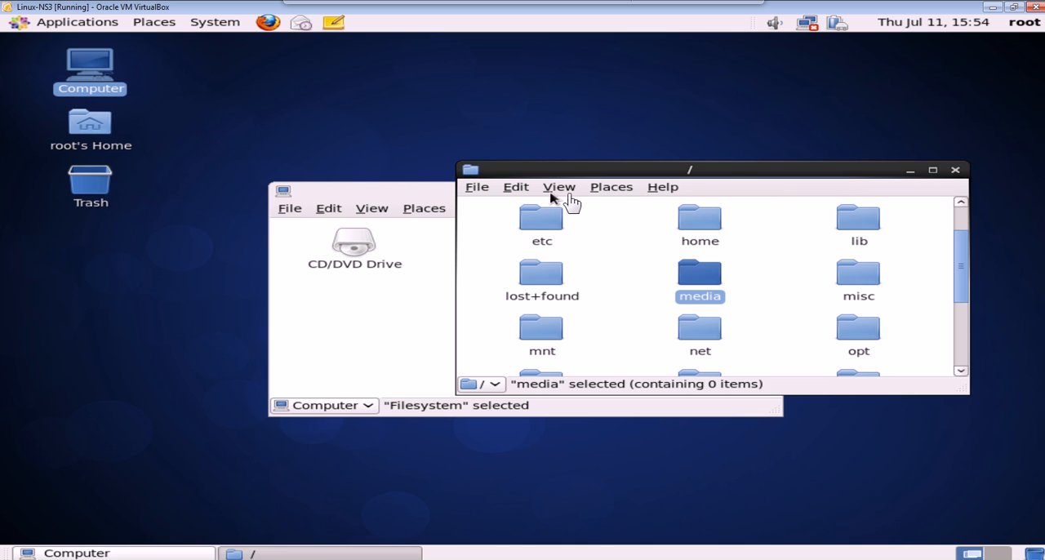
drag(725, 179, 653, 144)
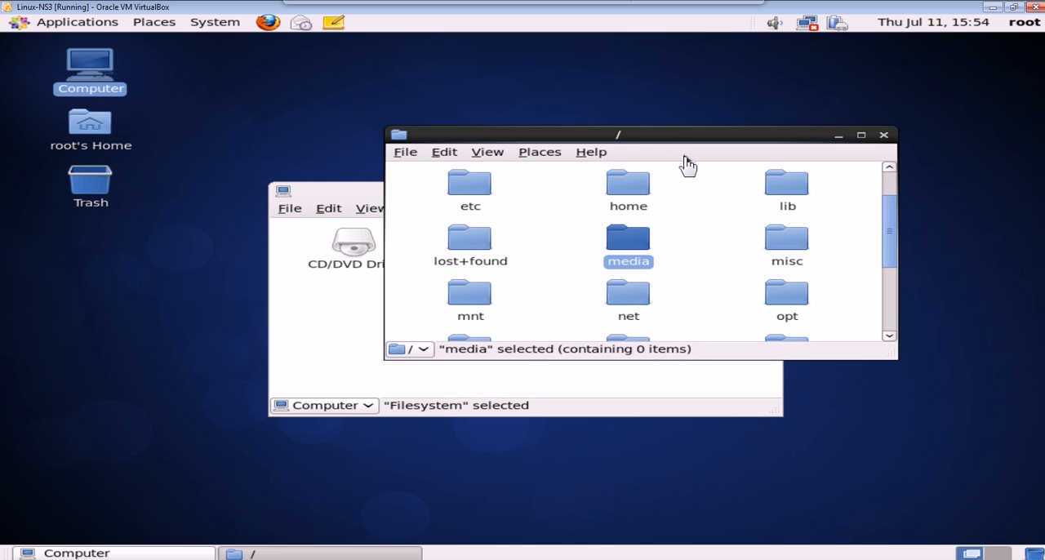
click(884, 136)
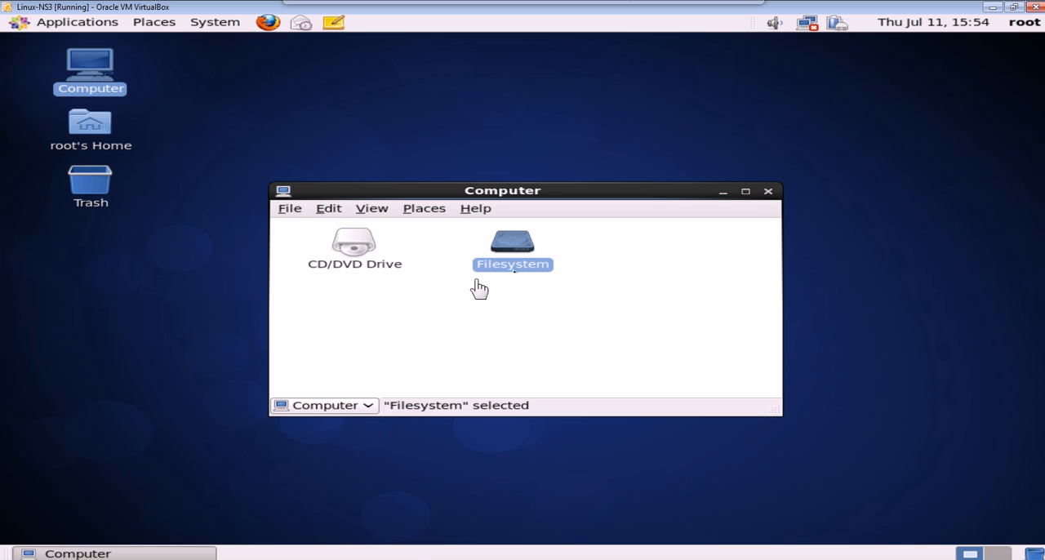
Browse Filesystem through the etc and scl folders in one maximized browser window, go back to the root, and close the windows.
double_click(528, 253)
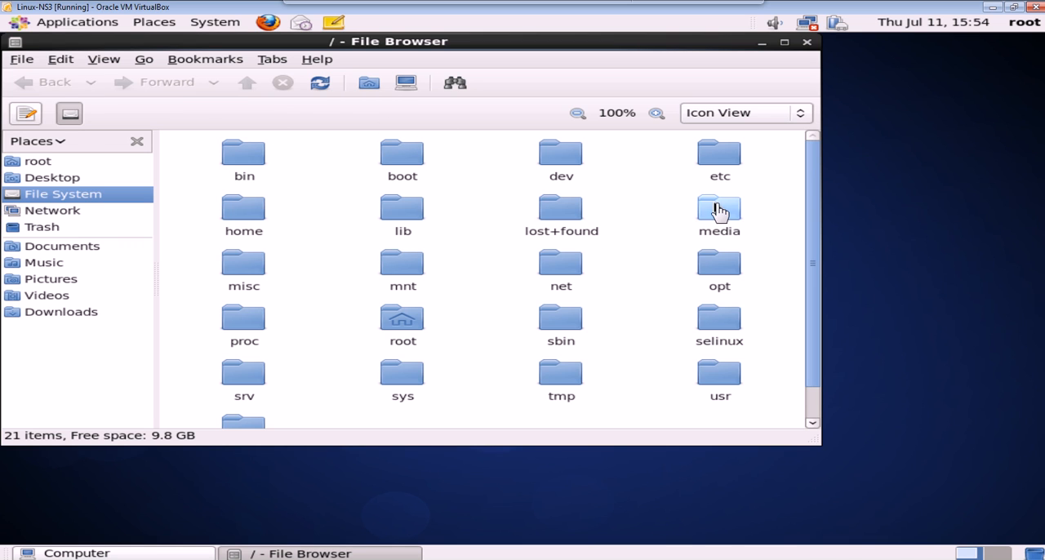
double_click(710, 169)
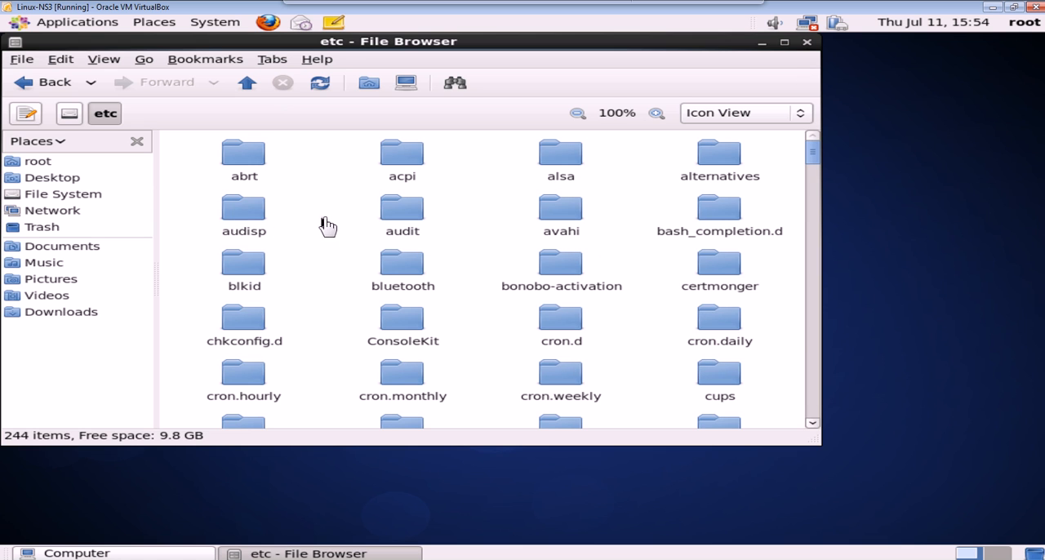
click(784, 42)
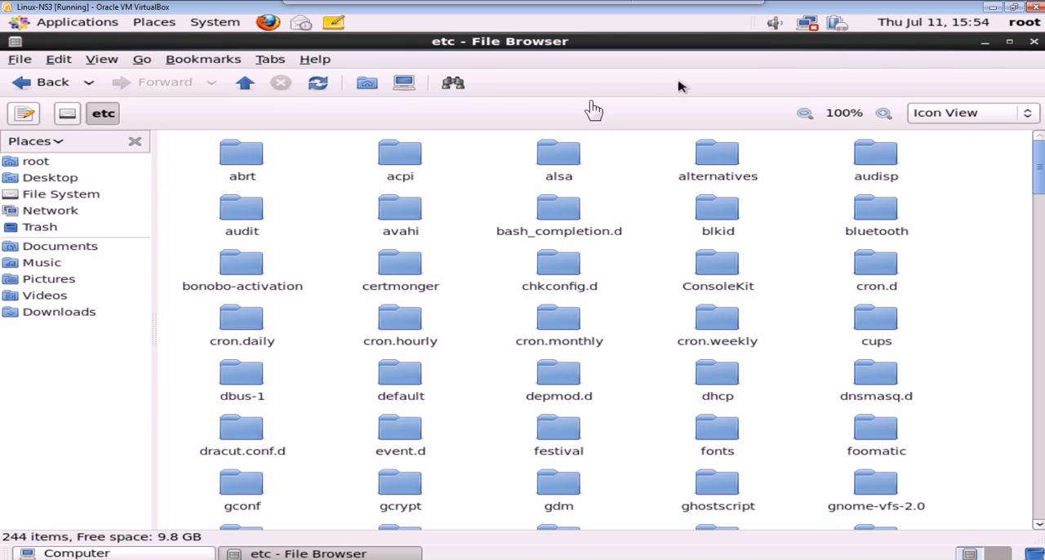
click(24, 82)
click(130, 85)
drag(1040, 184, 1040, 290)
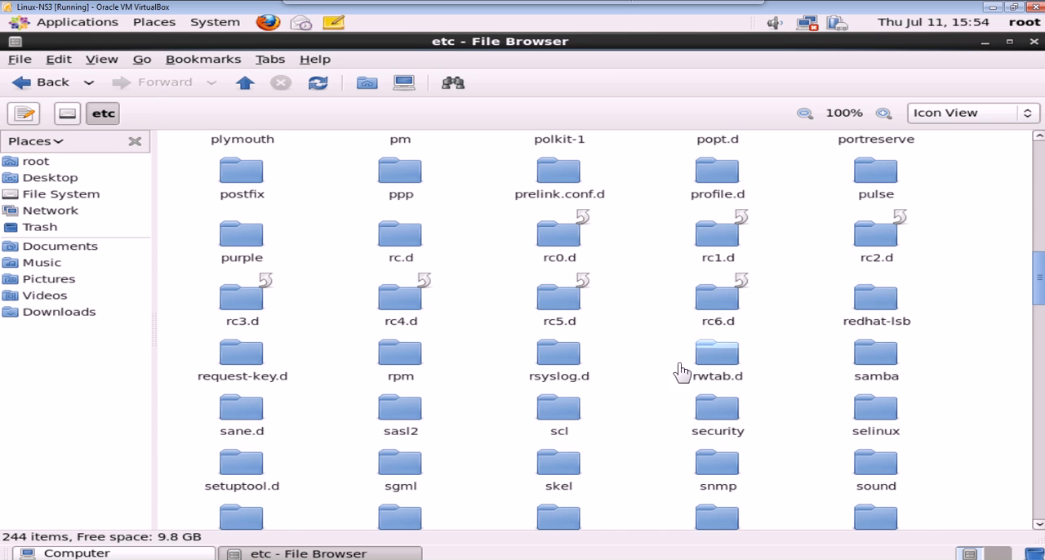
double_click(564, 425)
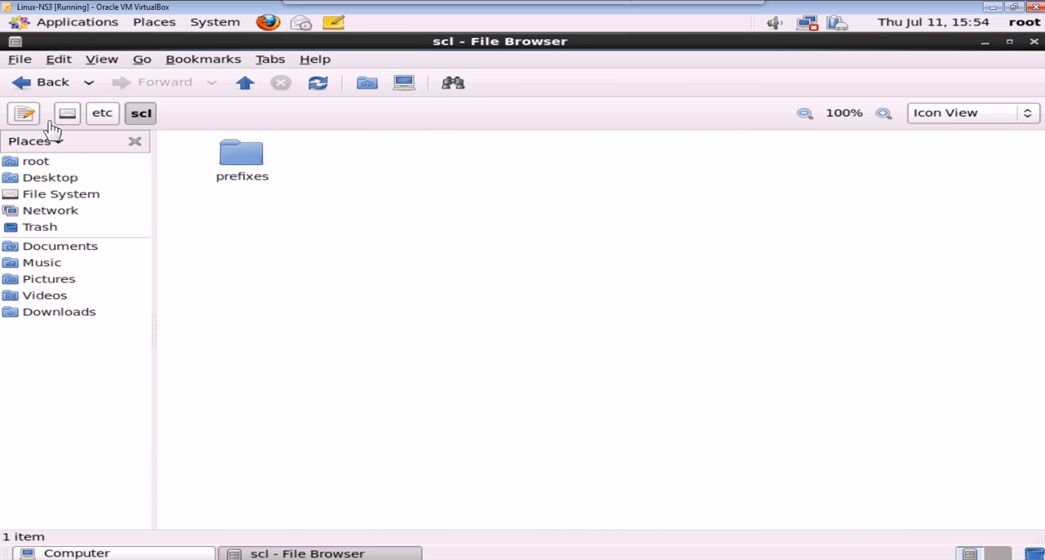
click(41, 88)
click(41, 92)
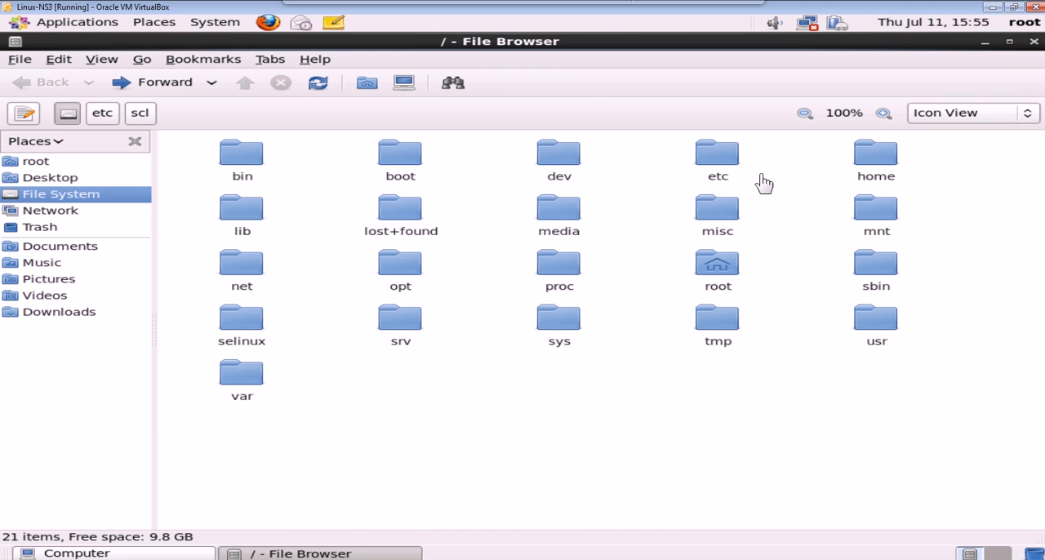
click(1036, 43)
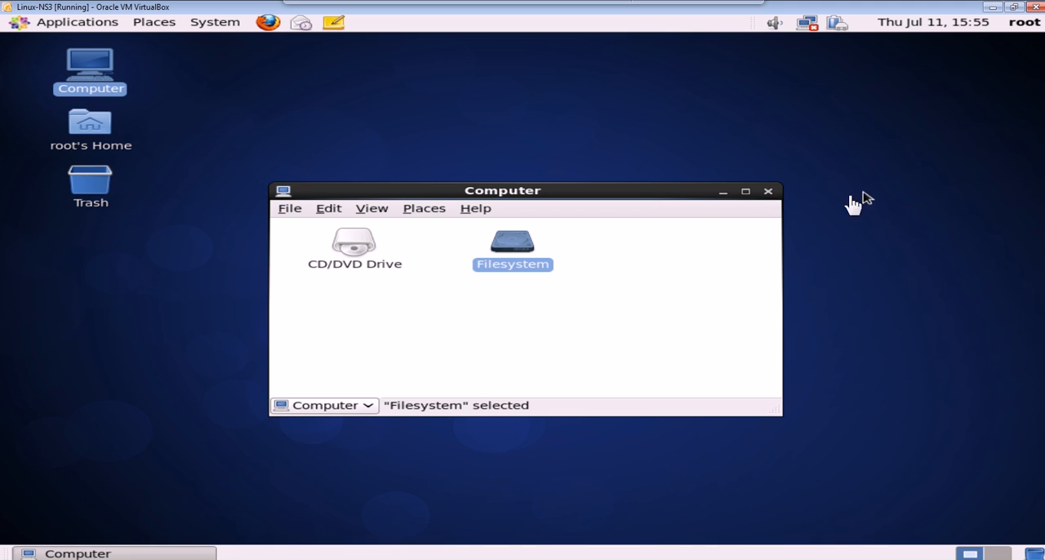
click(769, 193)
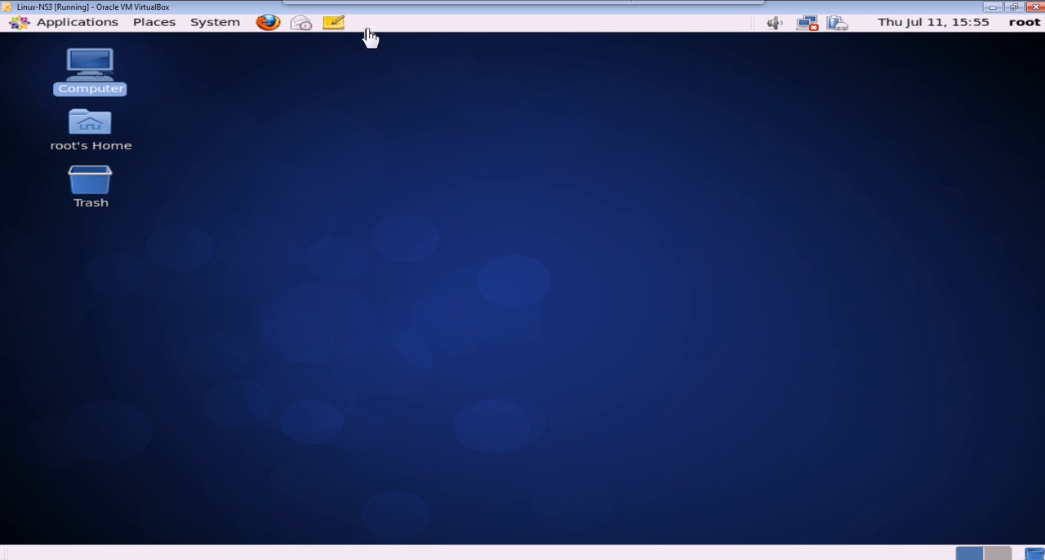
Add the Shut Down item to the desktop panel that holds the Applications menu, and close the Add to Panel dialog.
right_click(497, 33)
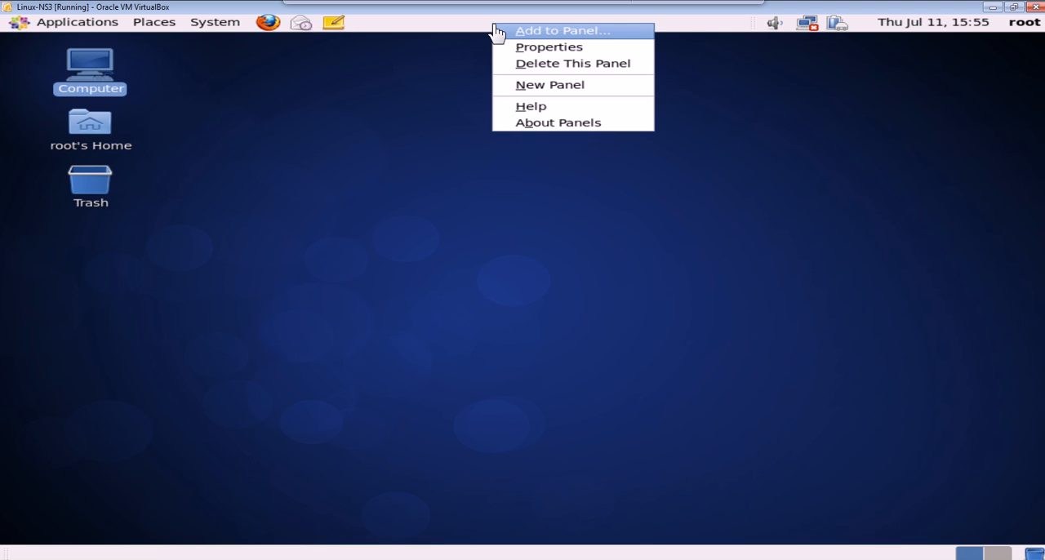
click(543, 39)
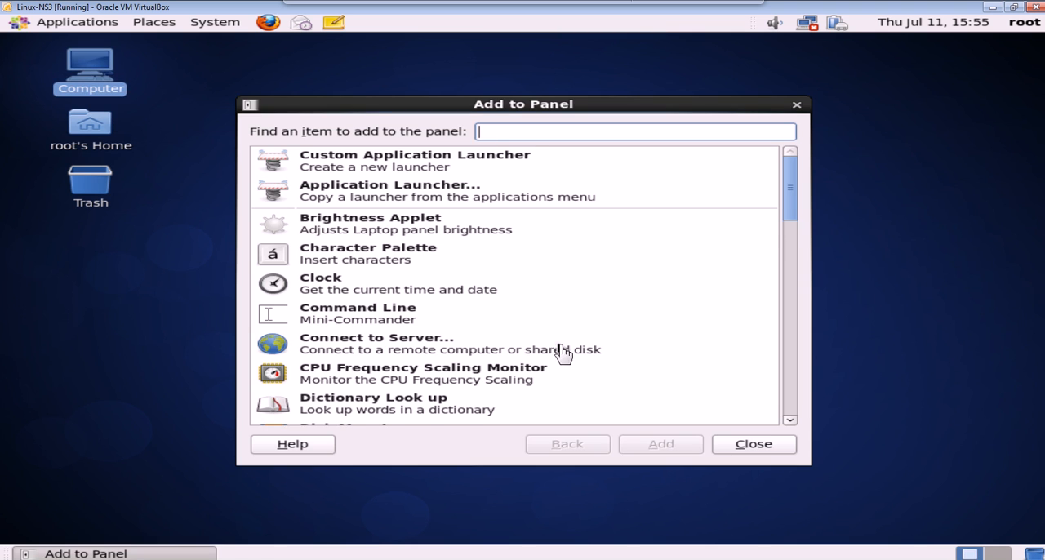
scroll(662, 340, down, 3)
scroll(662, 340, down, 15)
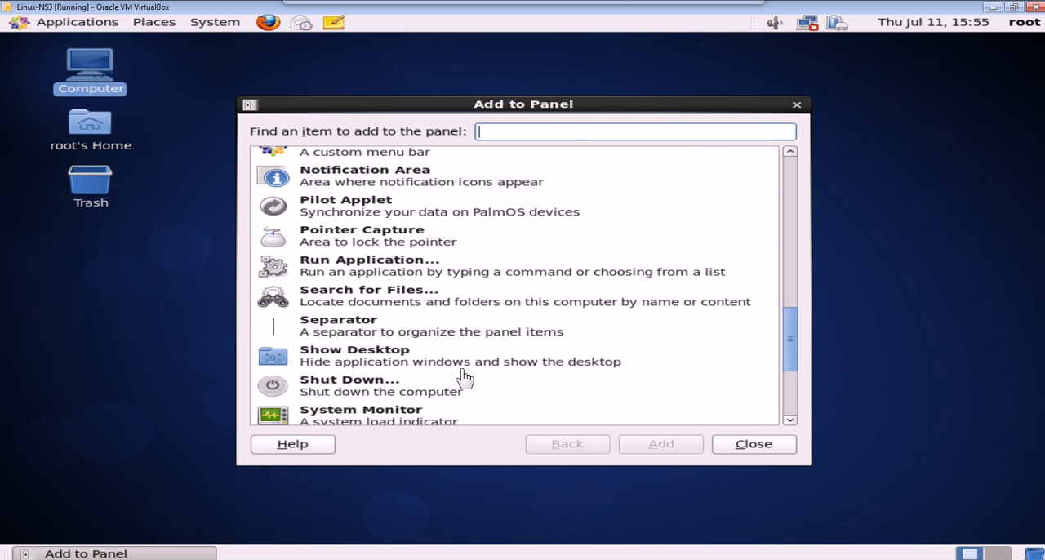
scroll(460, 370, down, 3)
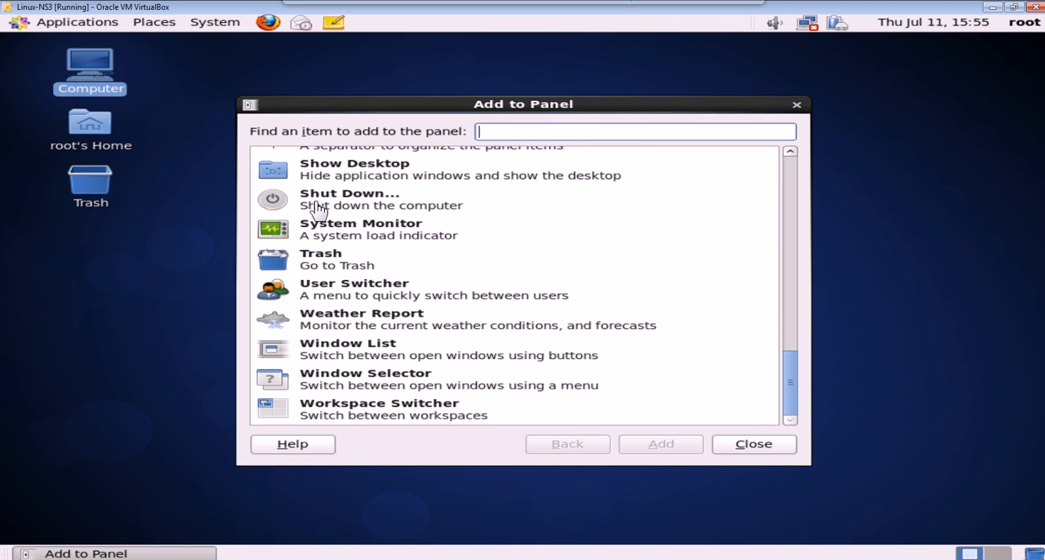
click(288, 212)
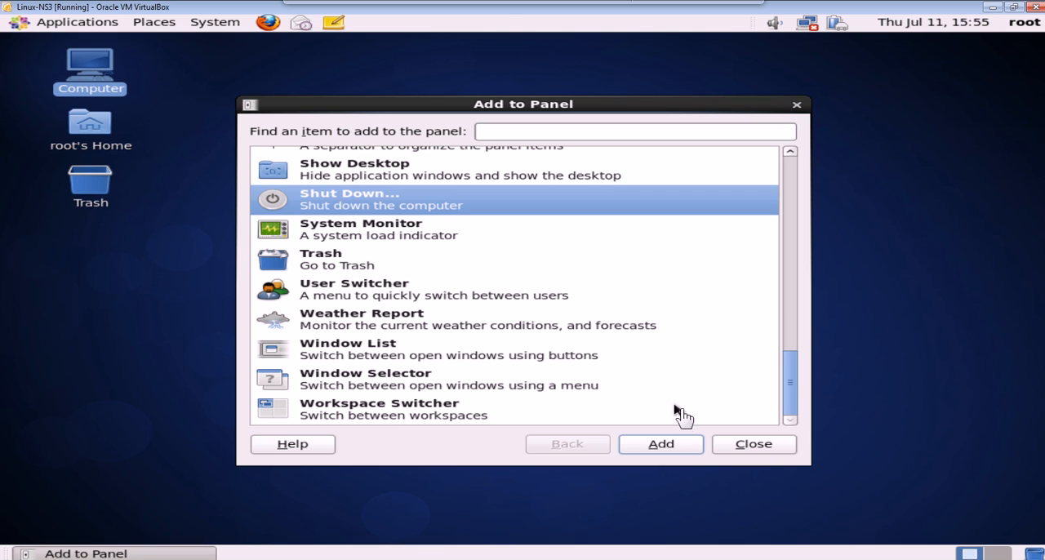
click(675, 449)
click(758, 449)
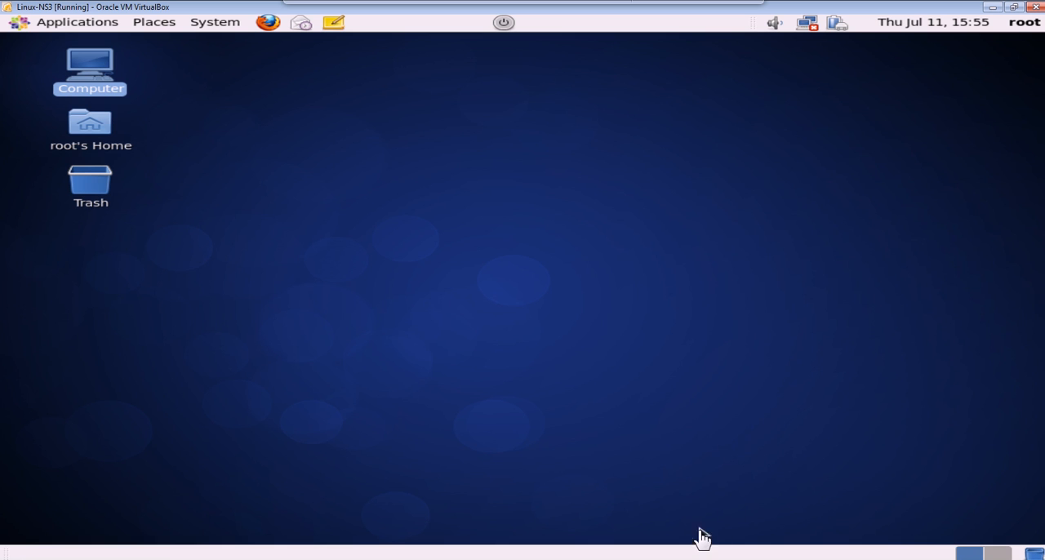
Add the Show Desktop item to the panel that holds the window list and workspace switcher, and close the Add to Panel dialog.
right_click(680, 557)
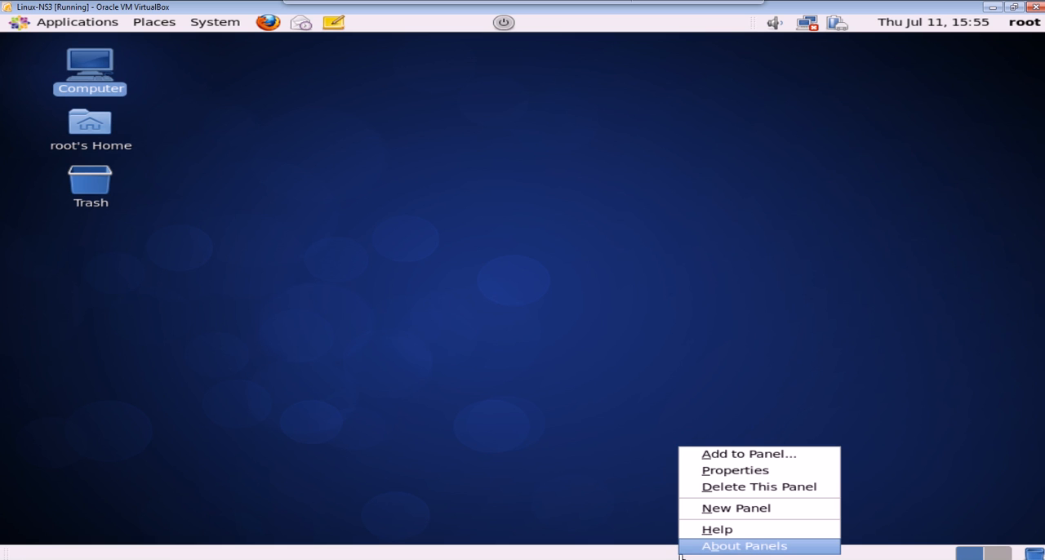
click(713, 457)
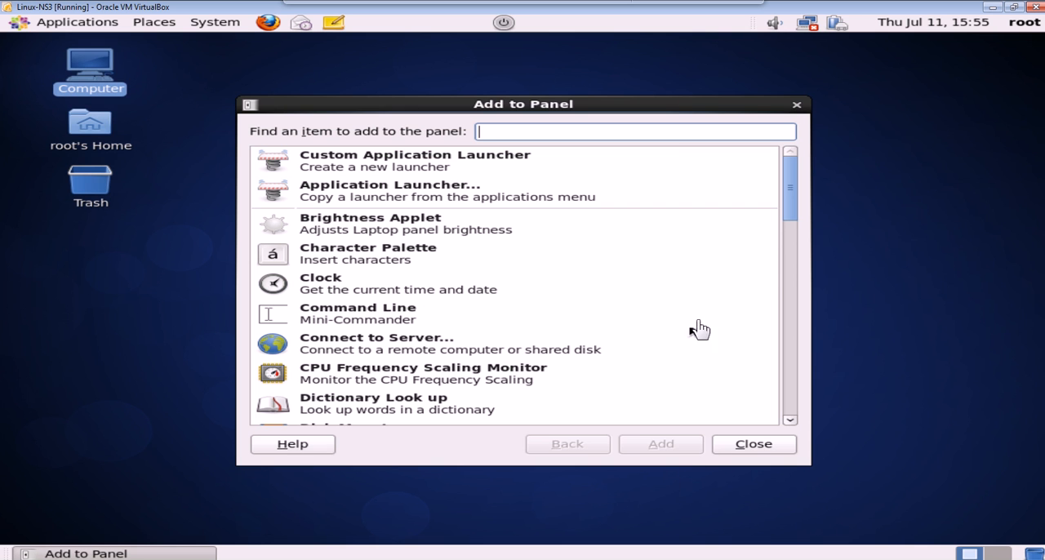
drag(793, 222, 792, 387)
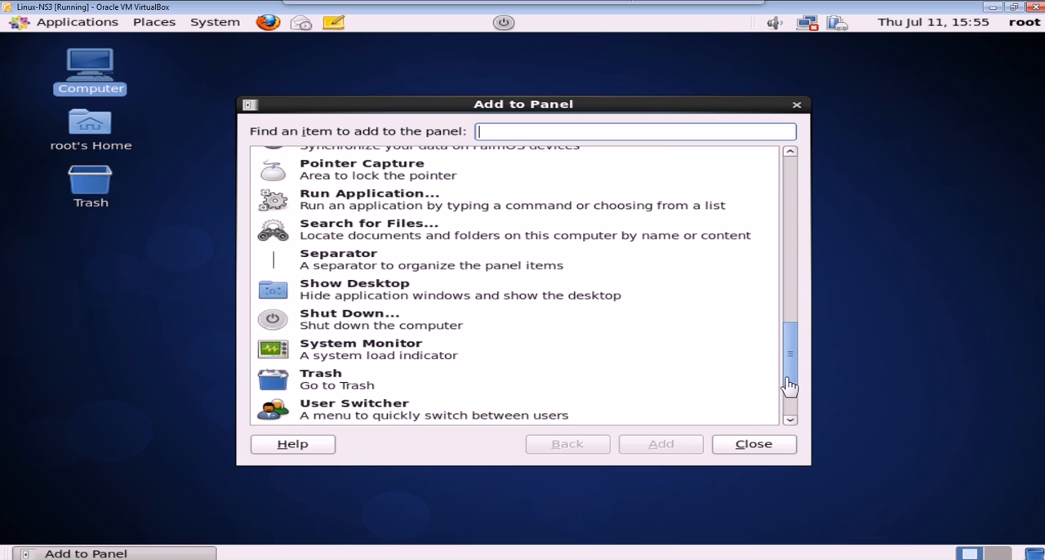
click(285, 297)
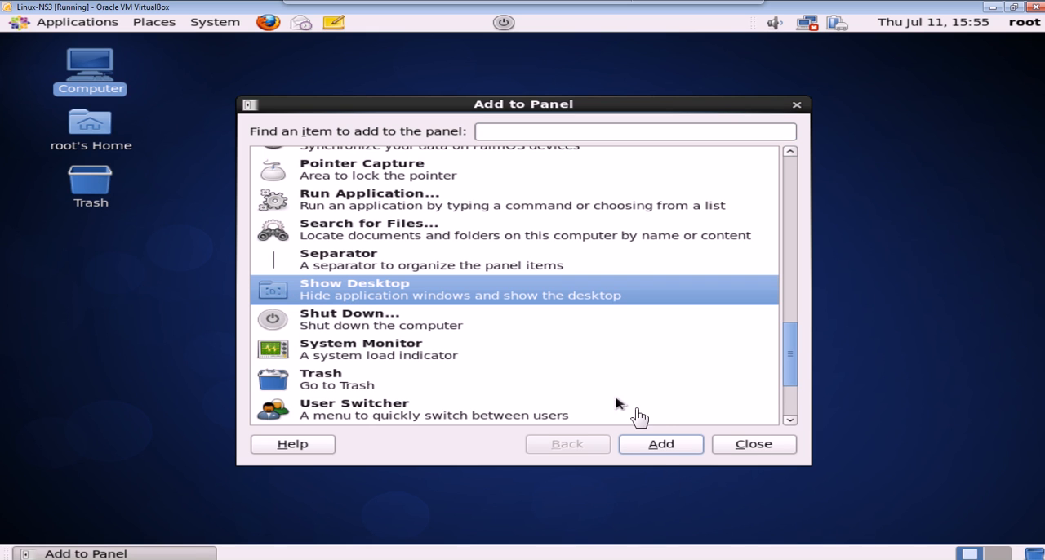
click(661, 447)
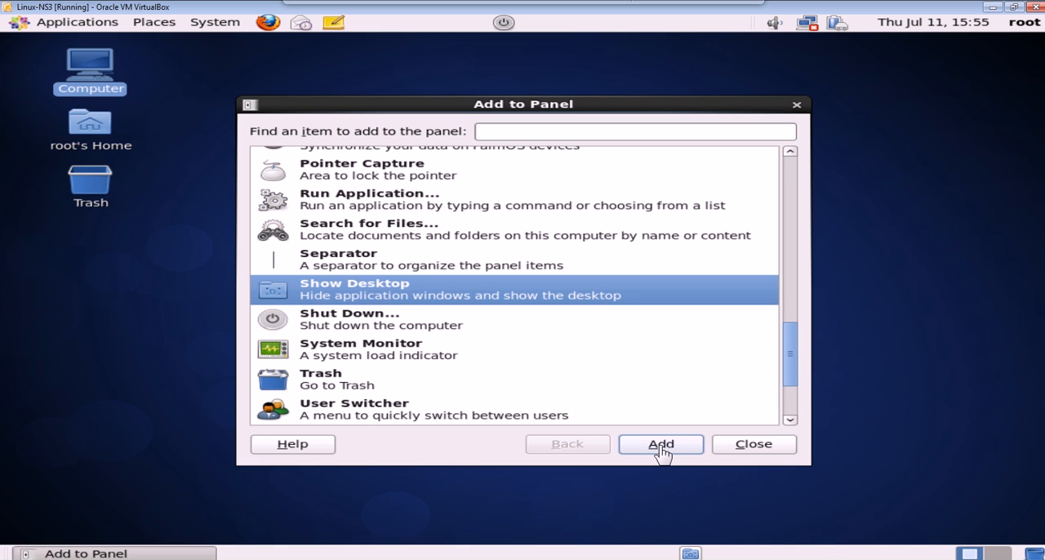
click(744, 448)
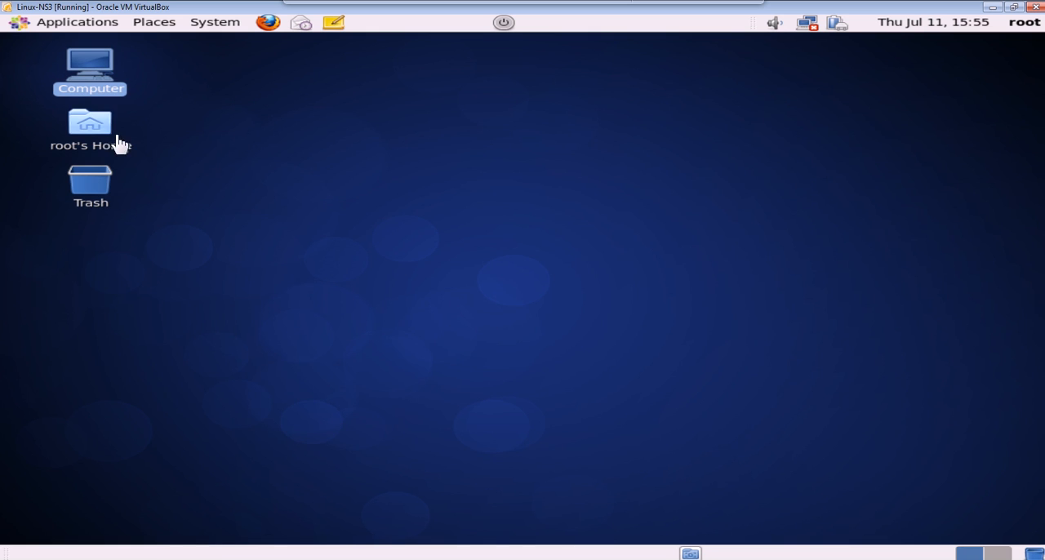
Test the new Show Desktop item with the Computer folder open, and close the minimized Computer window.
double_click(105, 91)
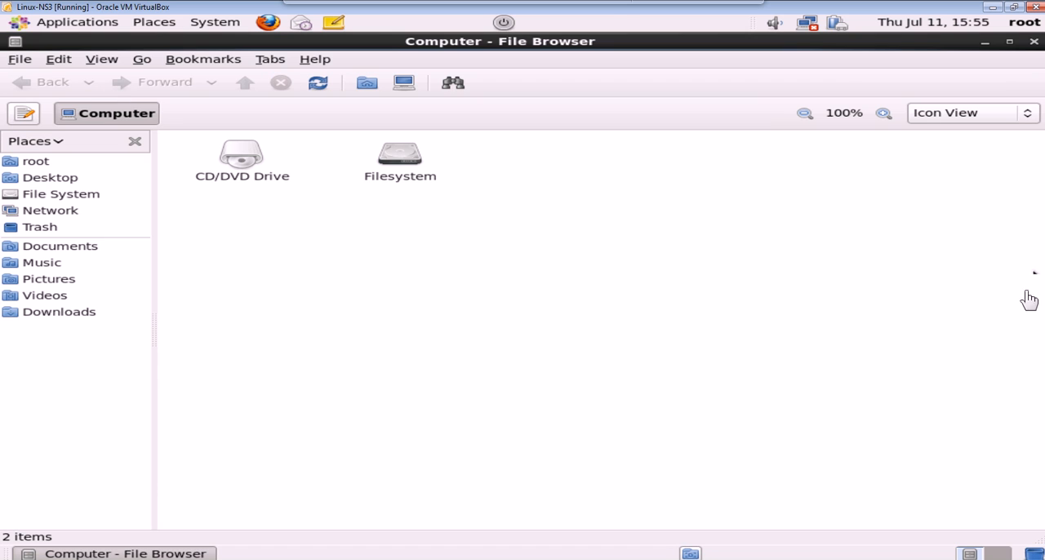
click(691, 554)
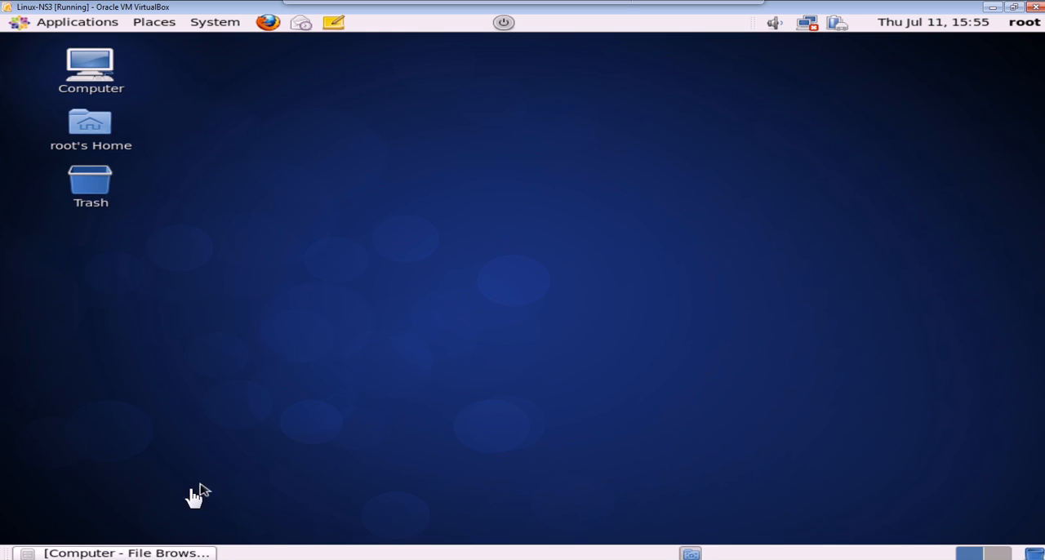
right_click(143, 554)
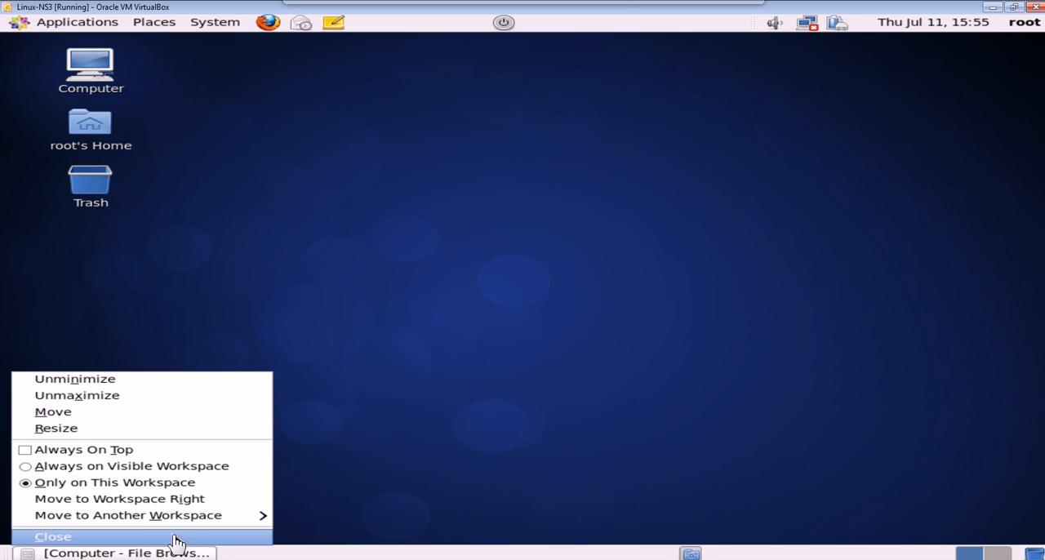
click(177, 539)
Open the desktop's Appearance Preferences and apply the Glossy theme.
right_click(716, 371)
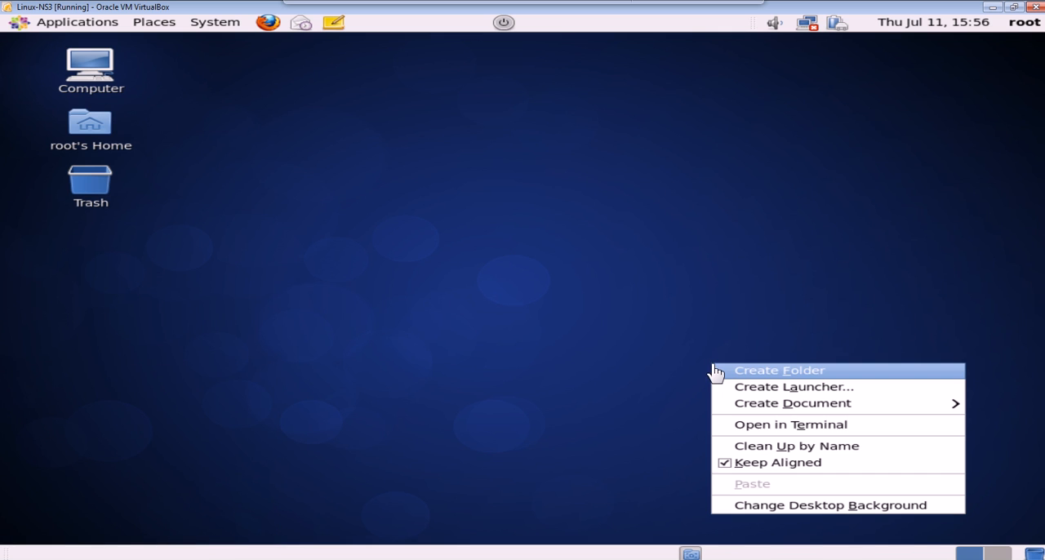
click(744, 507)
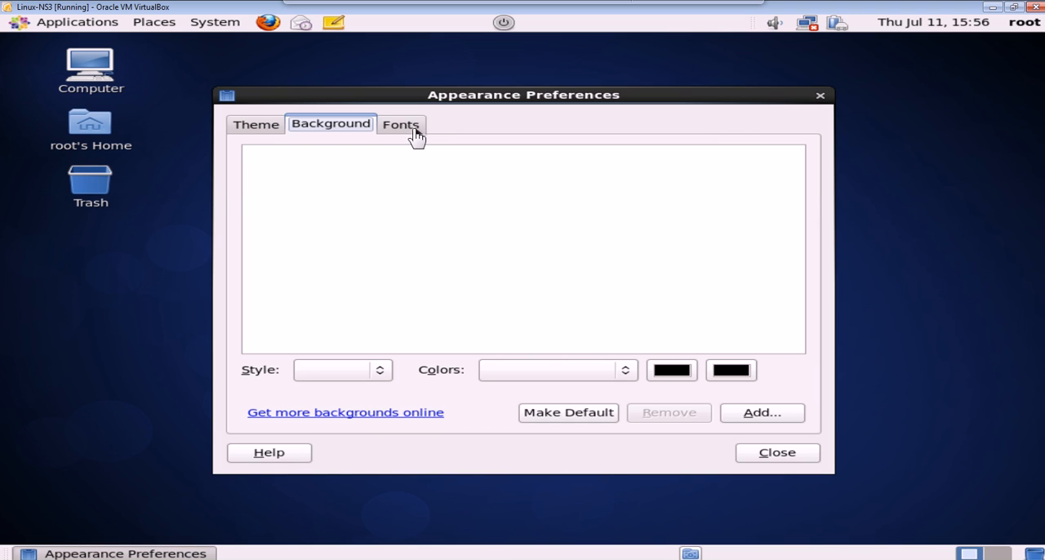
click(258, 127)
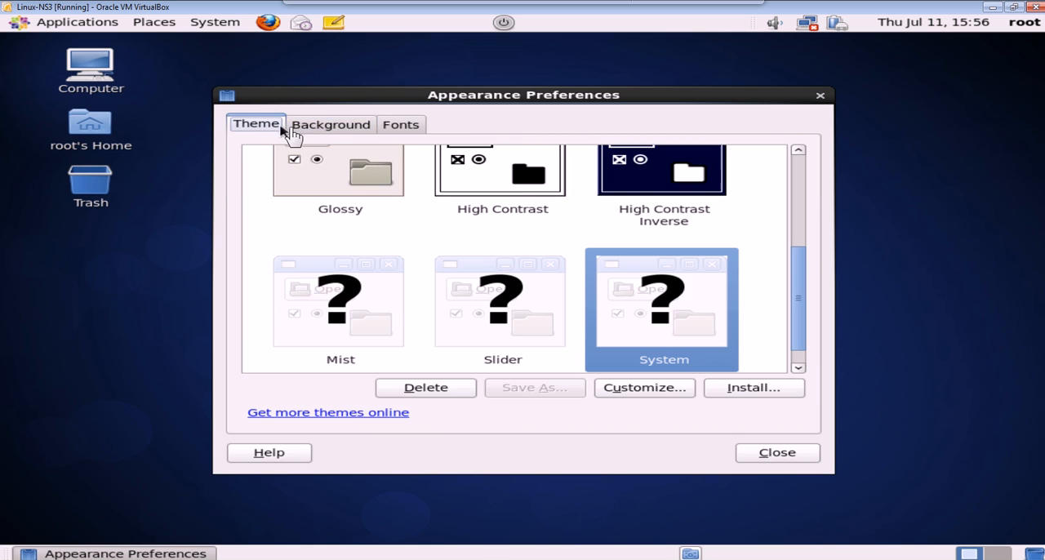
click(379, 192)
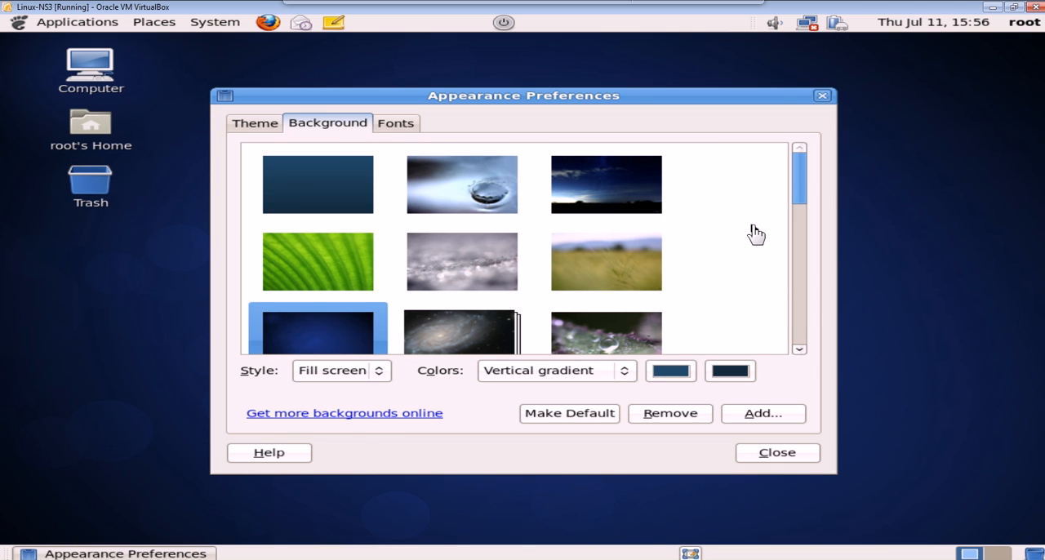
Set the dark blue night-sky landscape picture as the desktop background and close Appearance Preferences.
scroll(807, 194, down, 1)
mouse_move(807, 197)
mouse_down()
mouse_move(796, 346)
mouse_move(814, 188)
mouse_up()
click(636, 196)
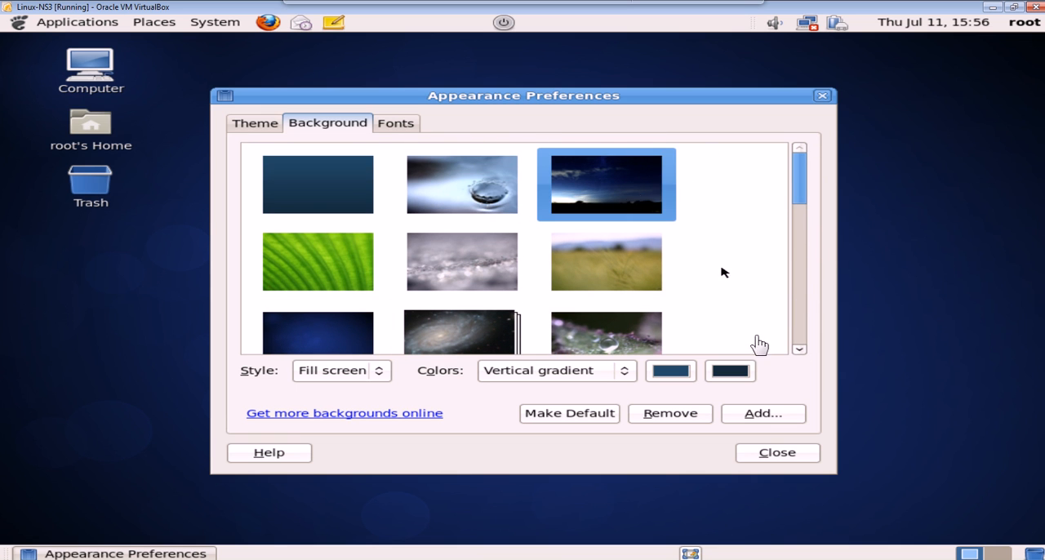
click(777, 456)
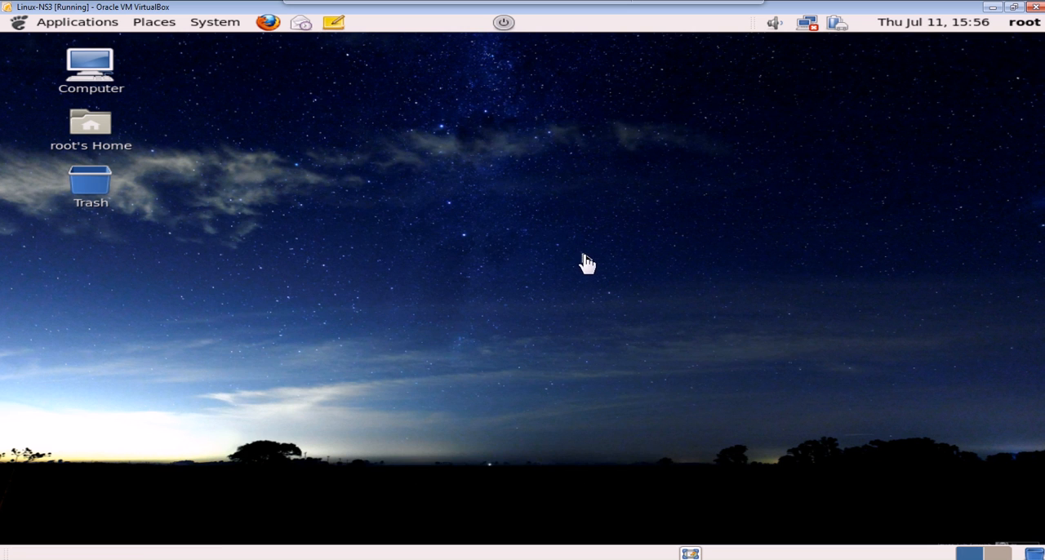
Shut down the CentOS system with the panel's Shut Down item and switch to Oracle VM VirtualBox Manager.
click(509, 26)
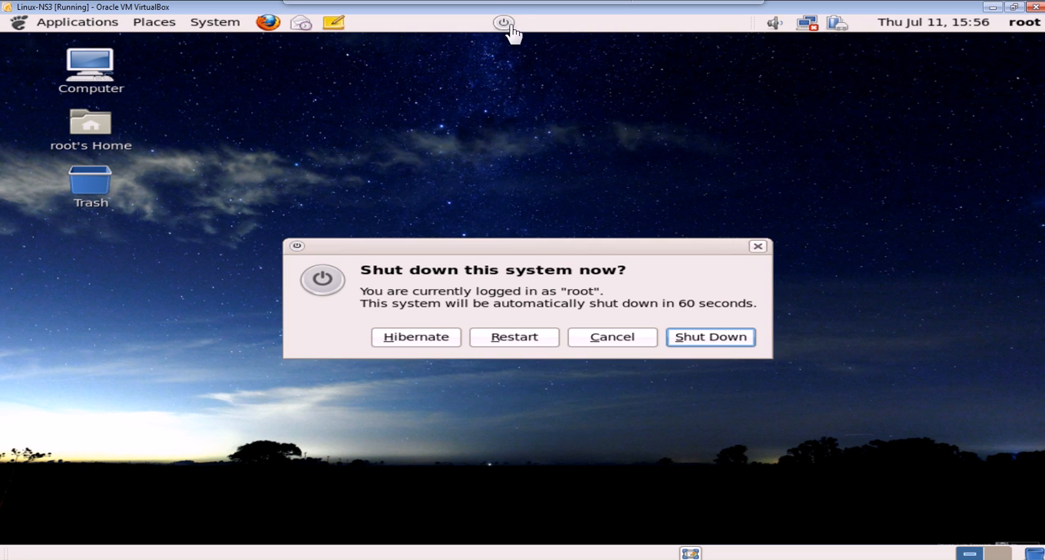
click(723, 347)
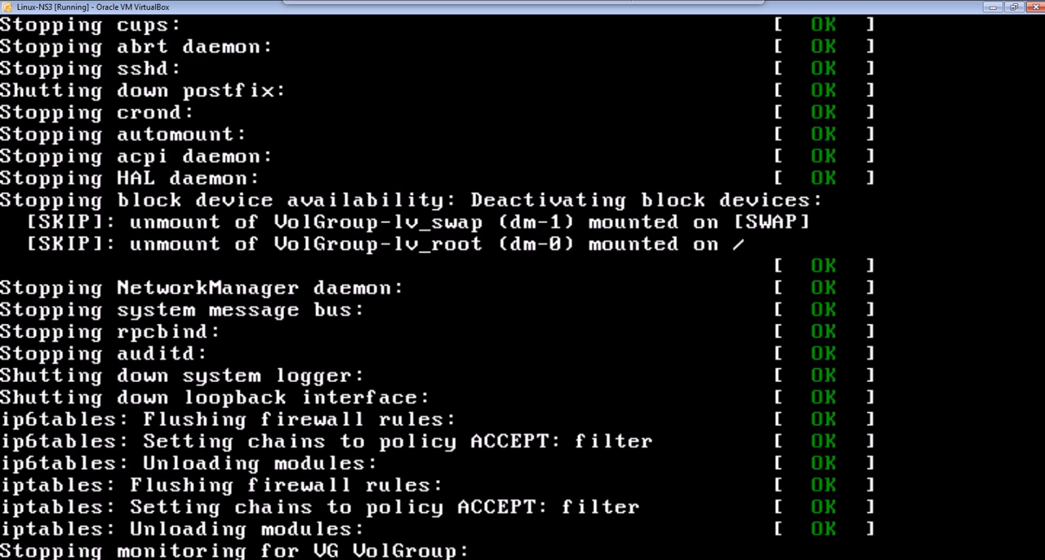
mouse_move(347, 558)
click(323, 524)
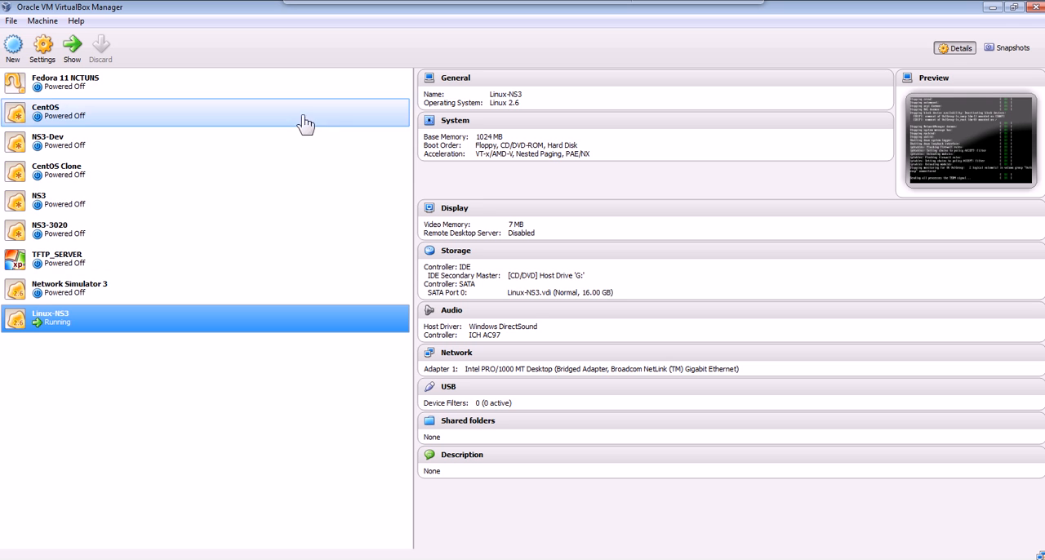